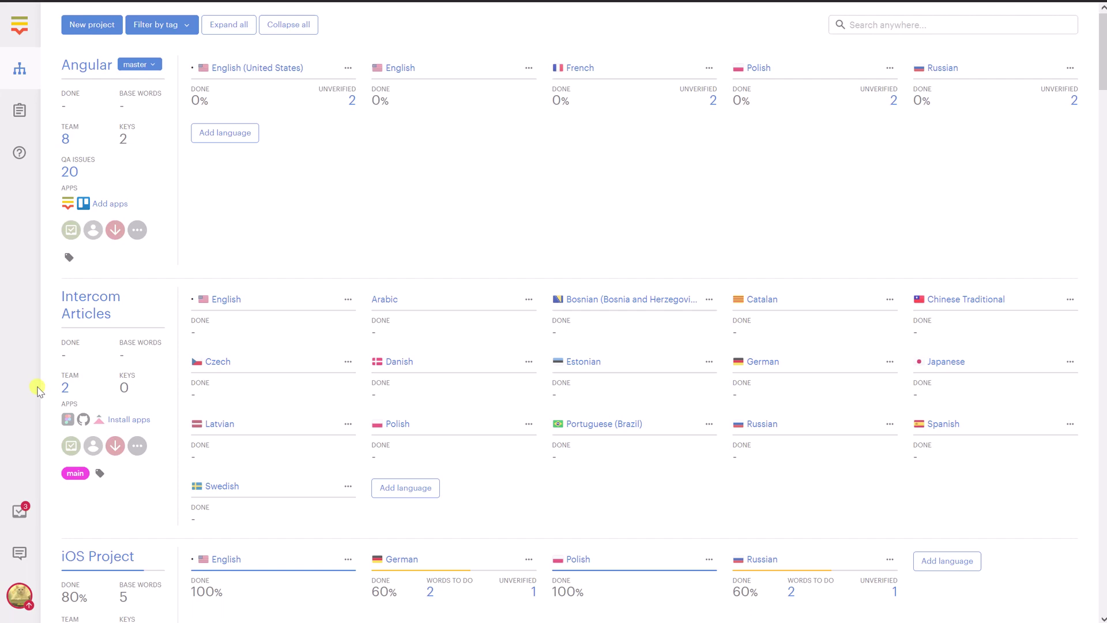
# In the Intercom Articles project, find the Intercom Articles app by searching 'inter' and install it.
pyautogui.click(80, 308)
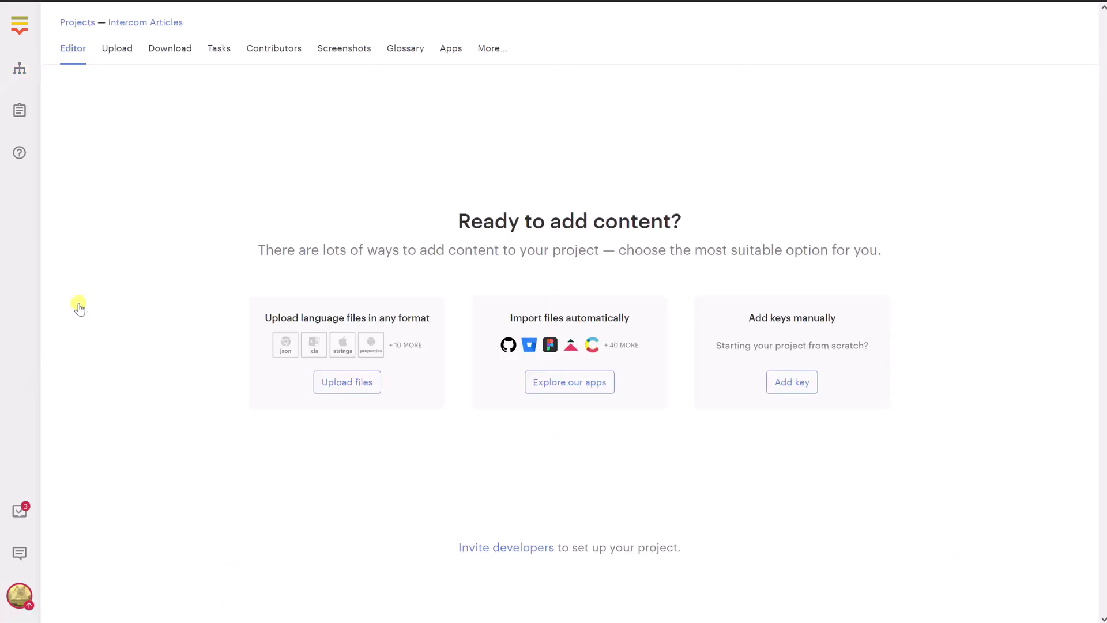
pyautogui.click(452, 48)
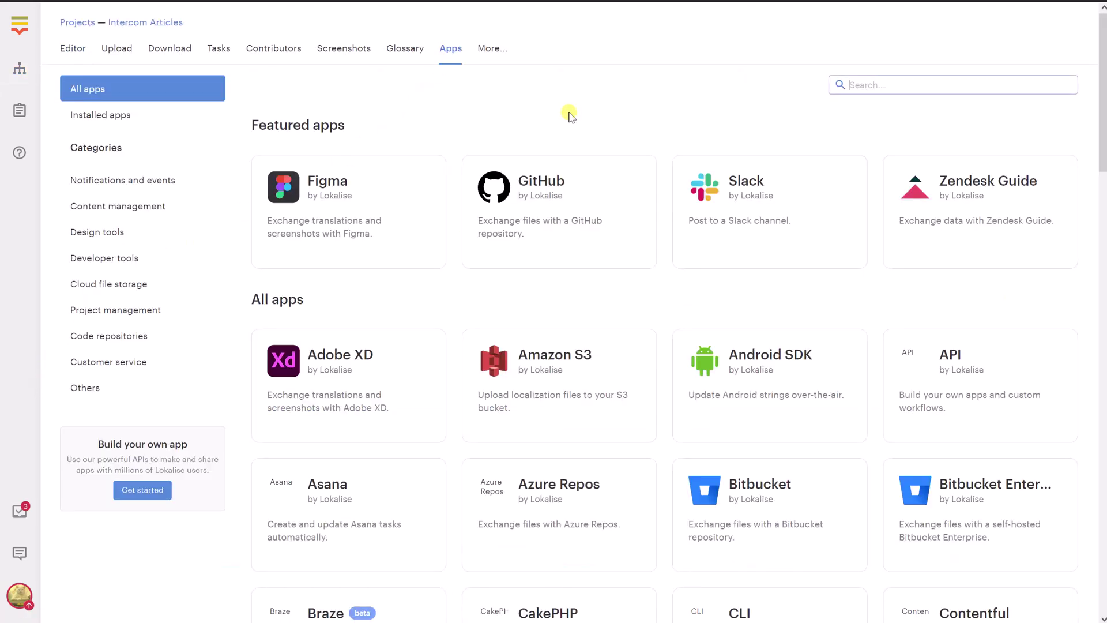
pyautogui.click(825, 86)
pyautogui.write('inter')
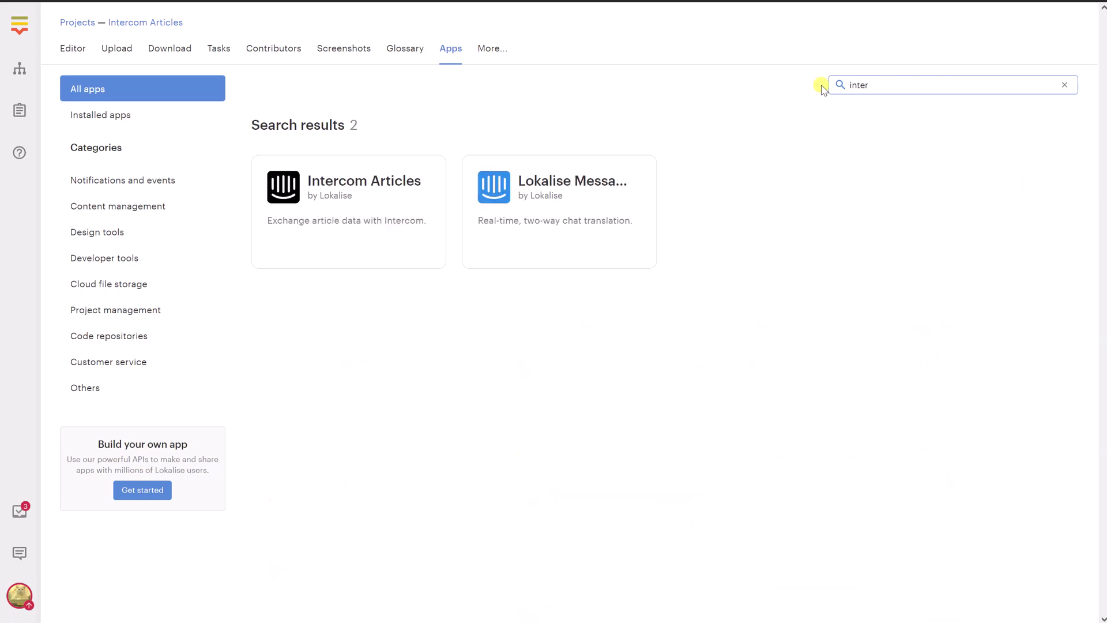
pyautogui.click(412, 203)
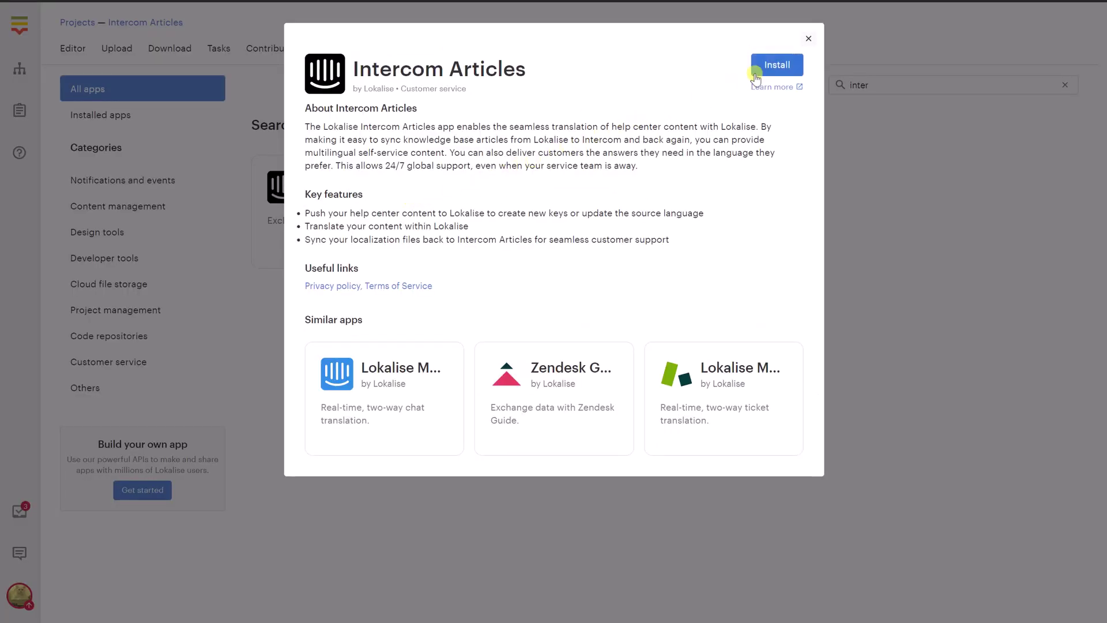
pyautogui.click(769, 72)
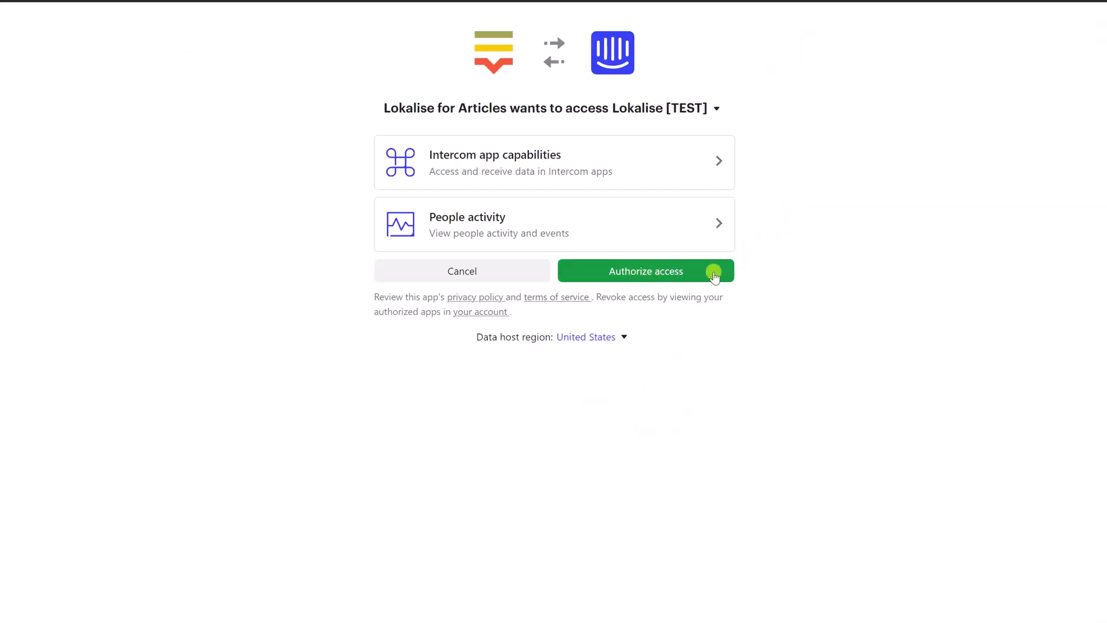
# Grant Lokalise for Articles access on the Intercom consent page.
pyautogui.click(714, 276)
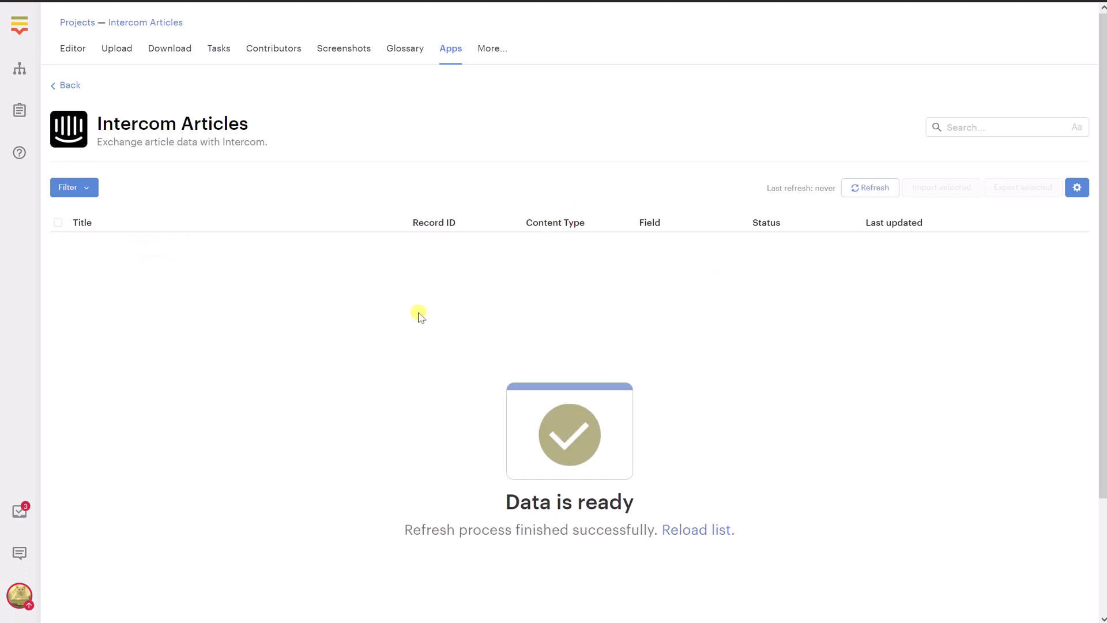
# Reload the list to fill the table with the fetched Intercom articles.
pyautogui.click(692, 533)
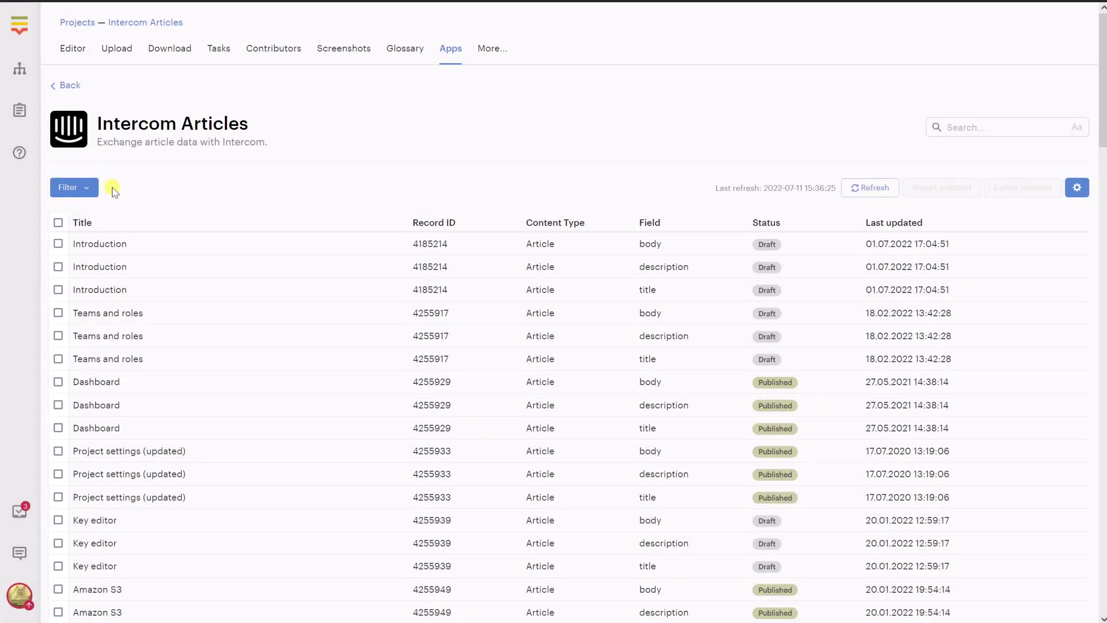
# Filter the article list to Content type equals Collection.
pyautogui.click(86, 187)
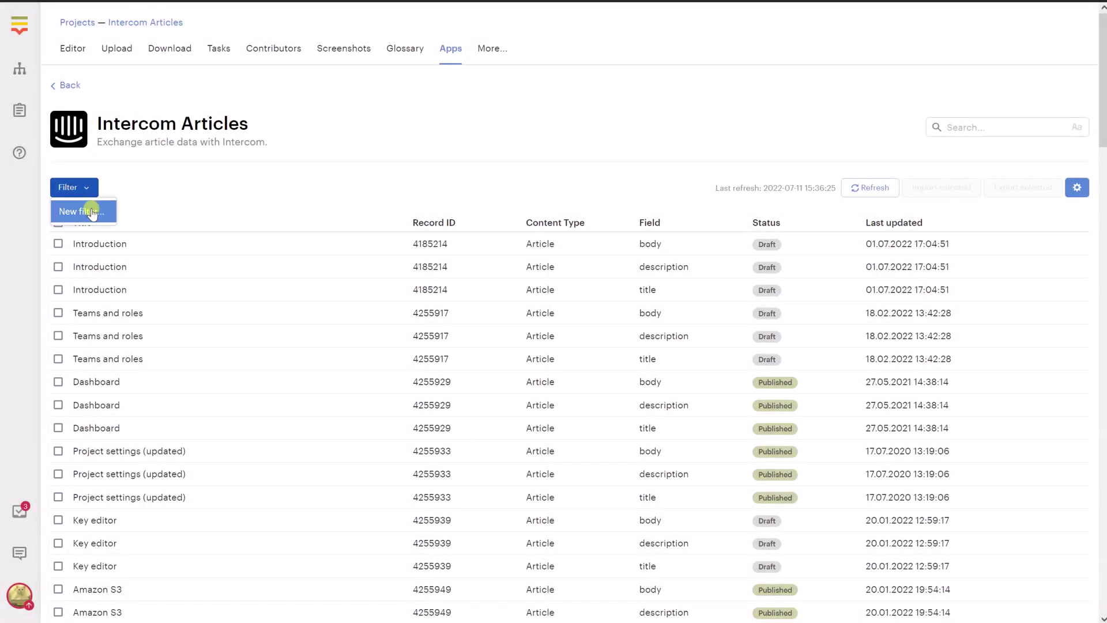
pyautogui.click(91, 211)
pyautogui.click(143, 222)
pyautogui.click(184, 292)
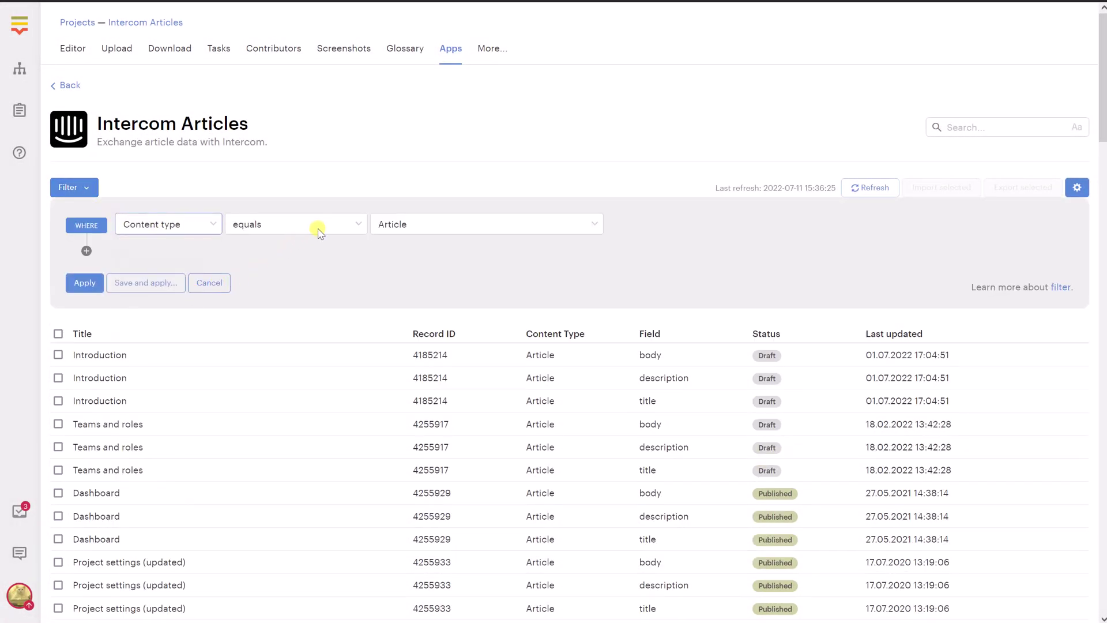
pyautogui.click(415, 224)
pyautogui.click(413, 275)
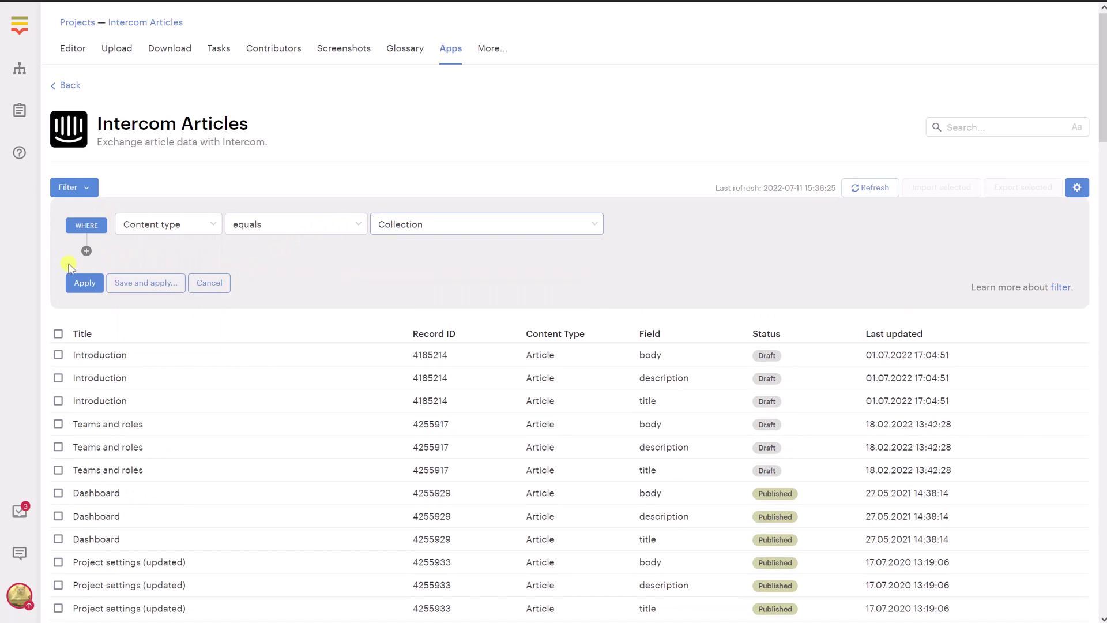
pyautogui.click(78, 282)
# Select the body, description and title rows of Introduction and Teams and roles for import.
pyautogui.click(59, 244)
pyautogui.click(58, 267)
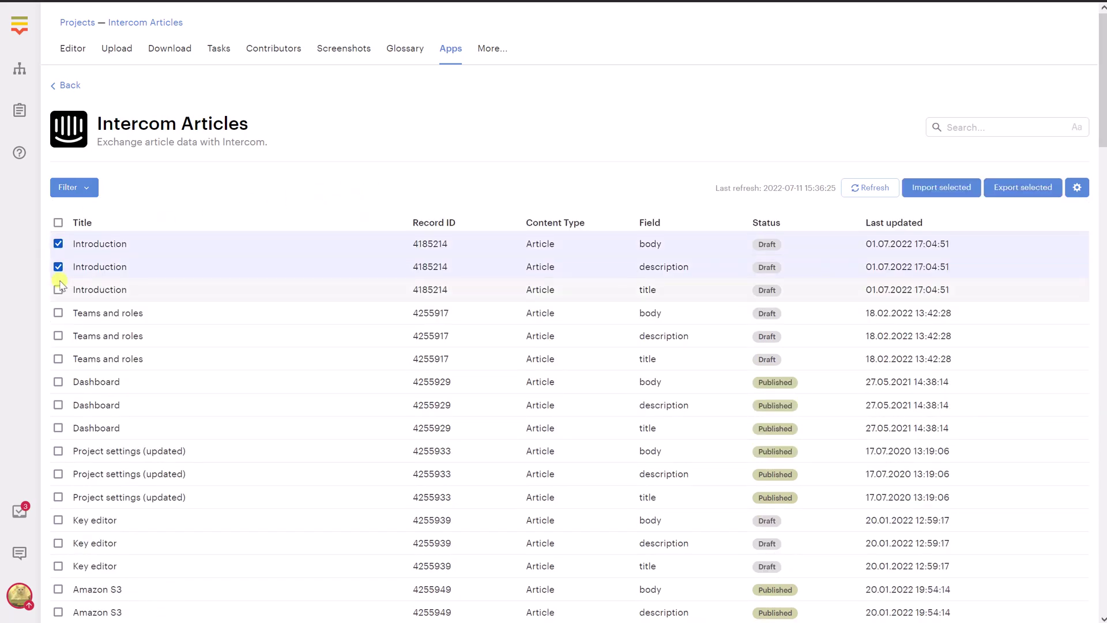
pyautogui.click(58, 290)
pyautogui.click(58, 312)
pyautogui.click(58, 336)
pyautogui.click(58, 359)
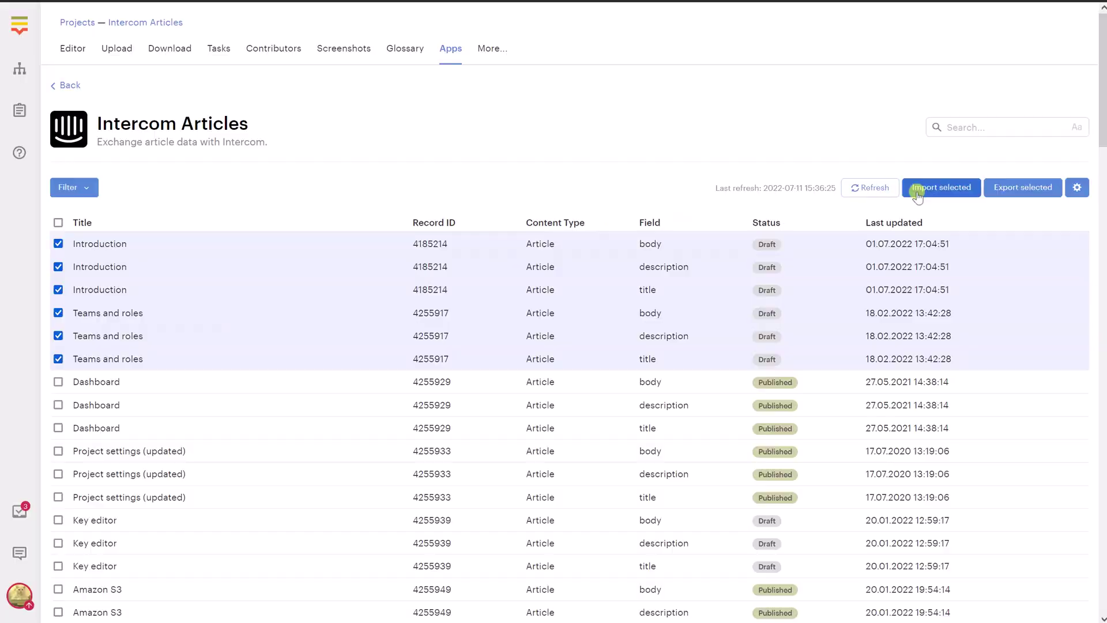
pyautogui.click(917, 193)
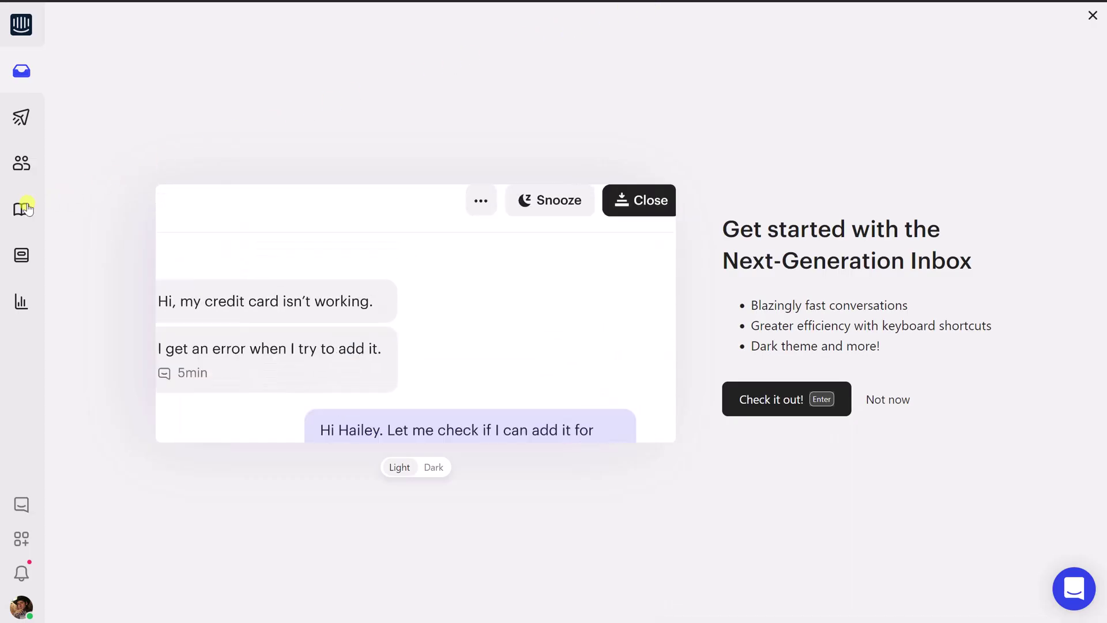
# Review the supported languages under Intercom's Help Center localization settings.
pyautogui.click(23, 209)
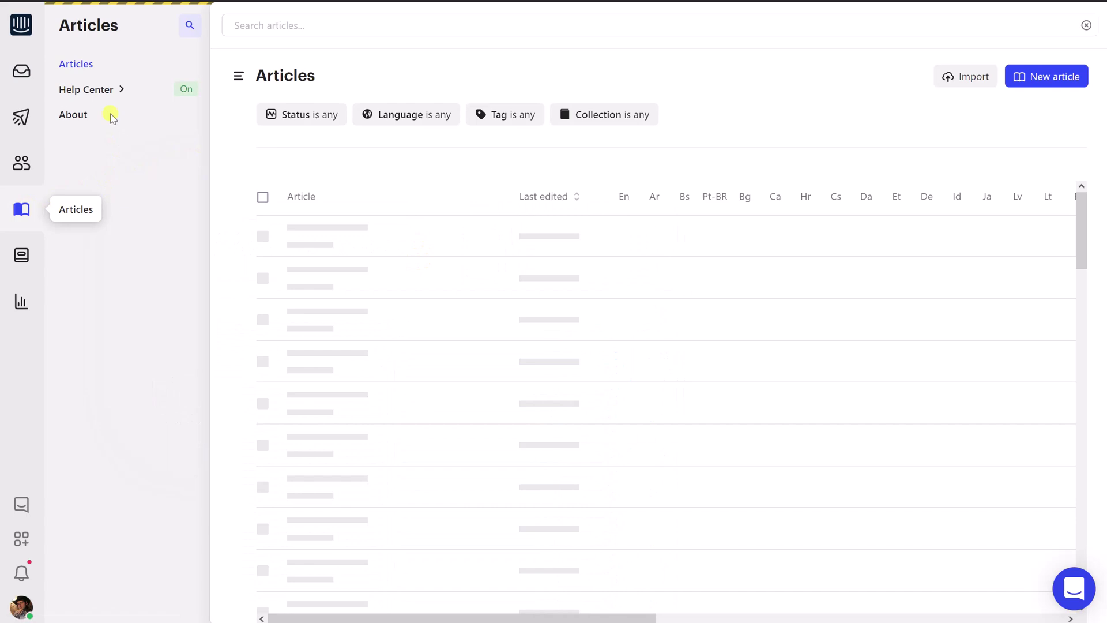
pyautogui.click(97, 91)
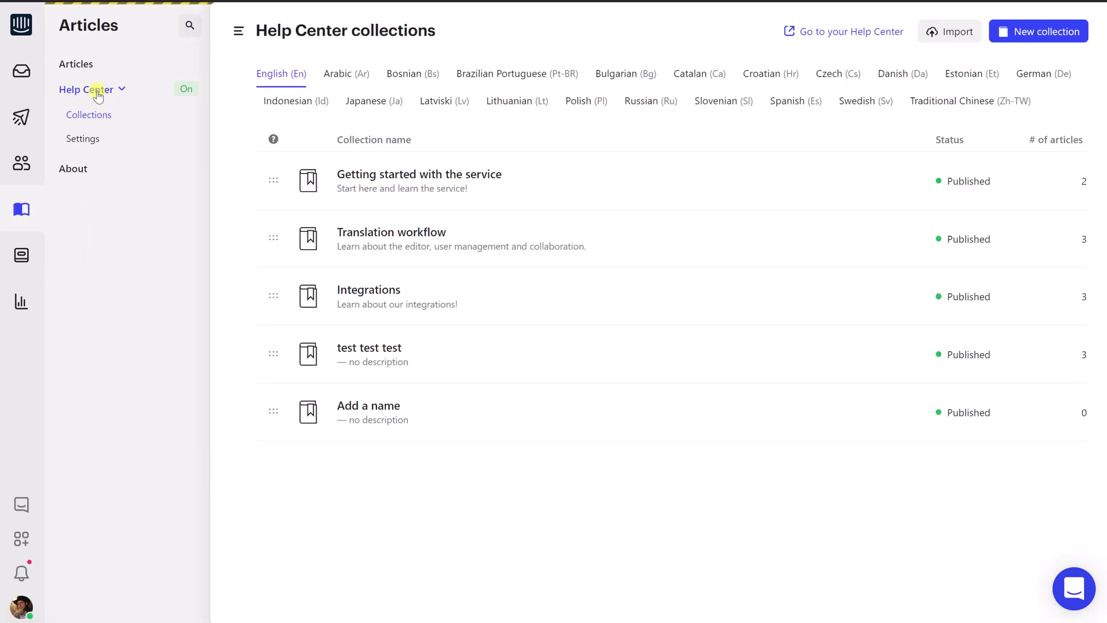
pyautogui.click(89, 140)
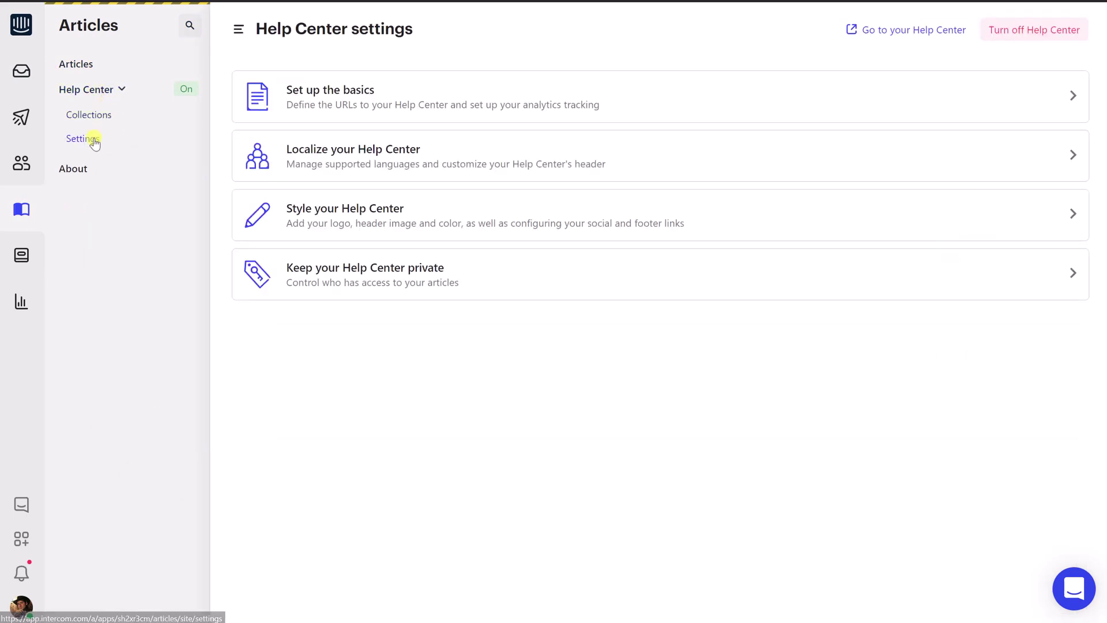
pyautogui.click(300, 151)
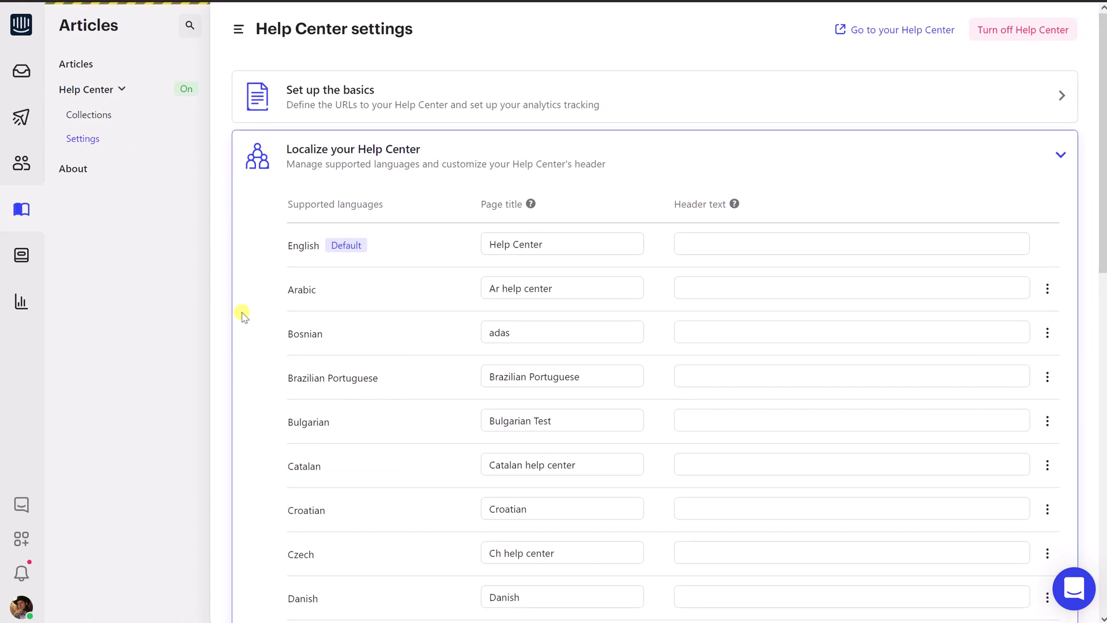
pyautogui.scroll(-13, 243, 315)
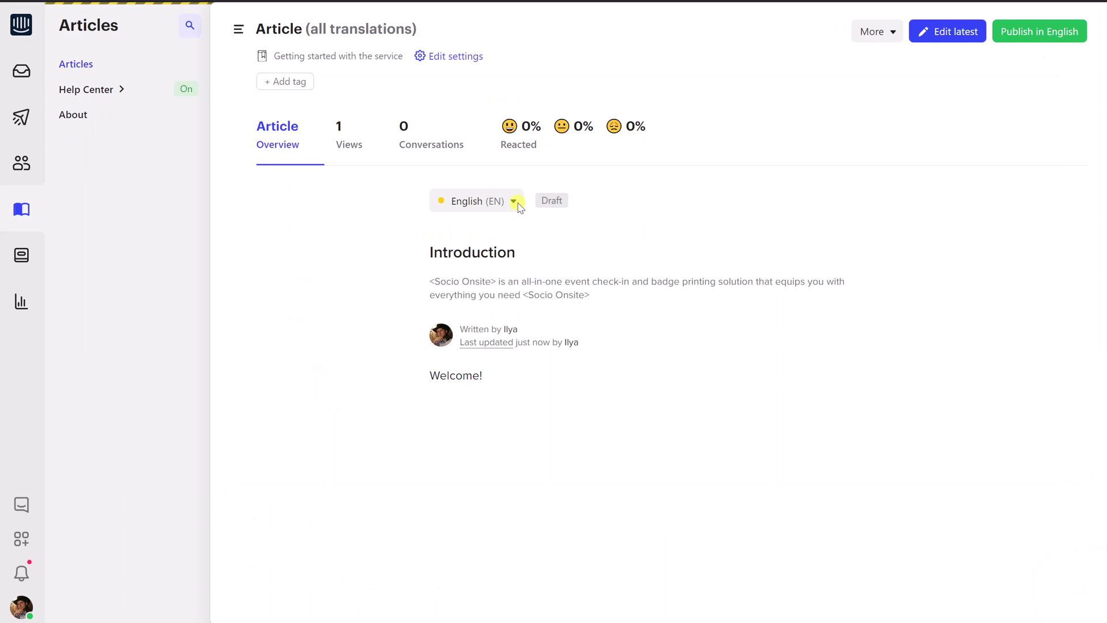
# Switch the Introduction article to Polish (PL), title it 'Wprowadzenie' and save the draft.
pyautogui.click(513, 202)
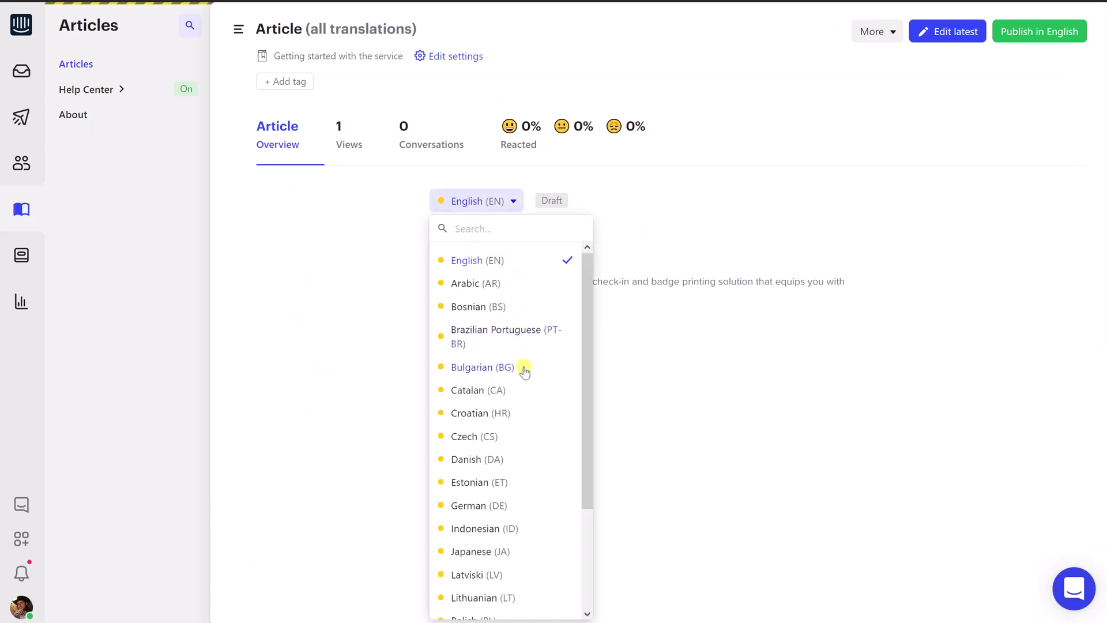
pyautogui.scroll(-3, 523, 366)
pyautogui.click(485, 488)
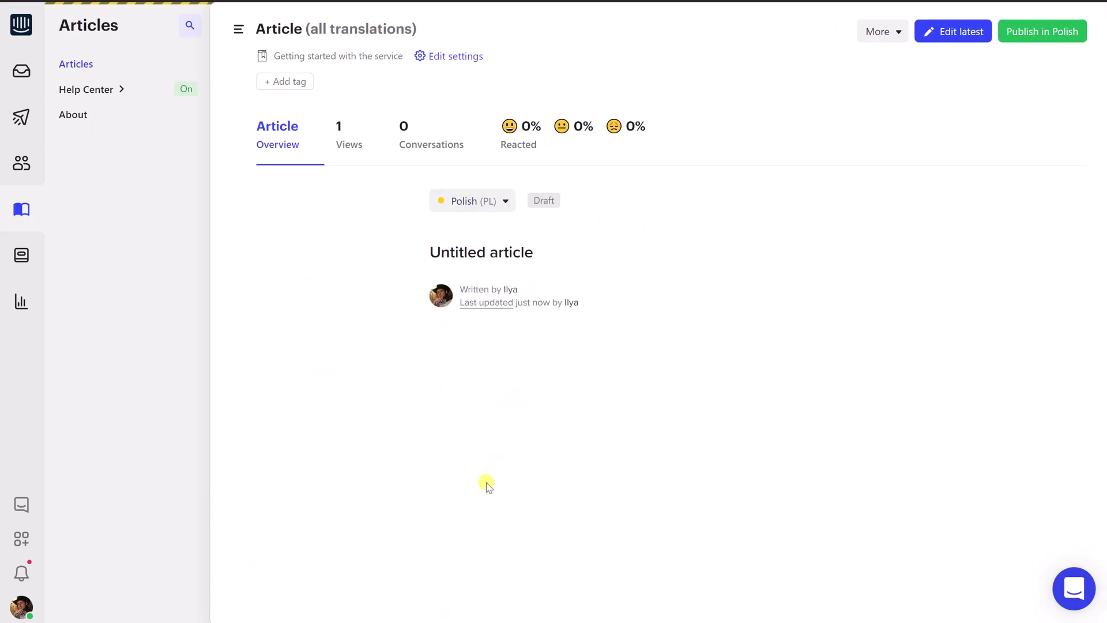
pyautogui.click(965, 36)
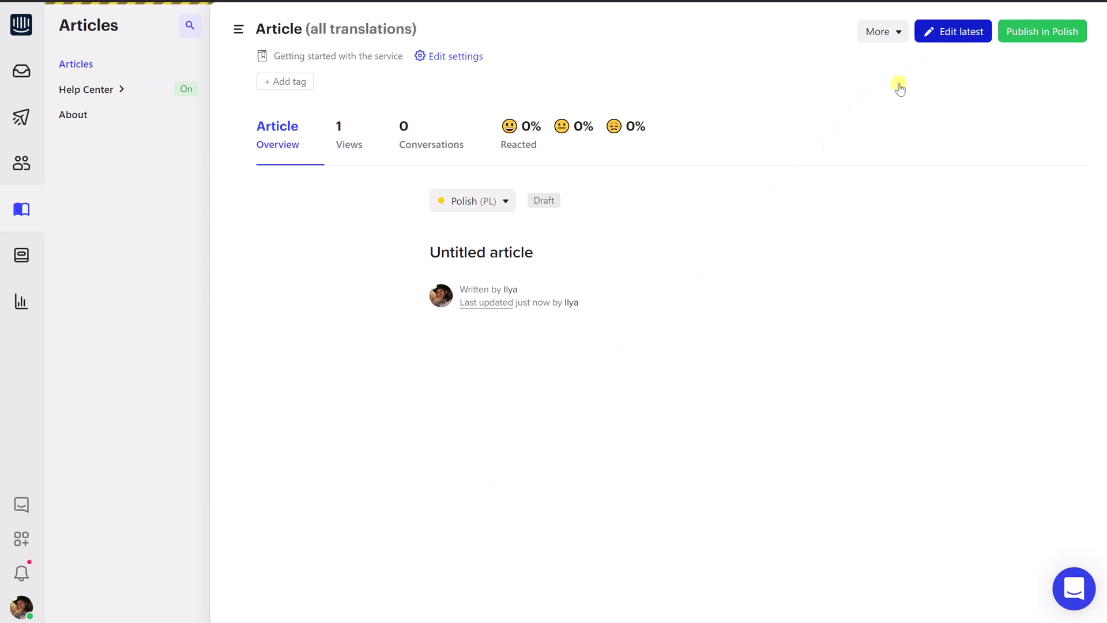
pyautogui.tripleClick(563, 123)
pyautogui.write('Wprowadzenie')
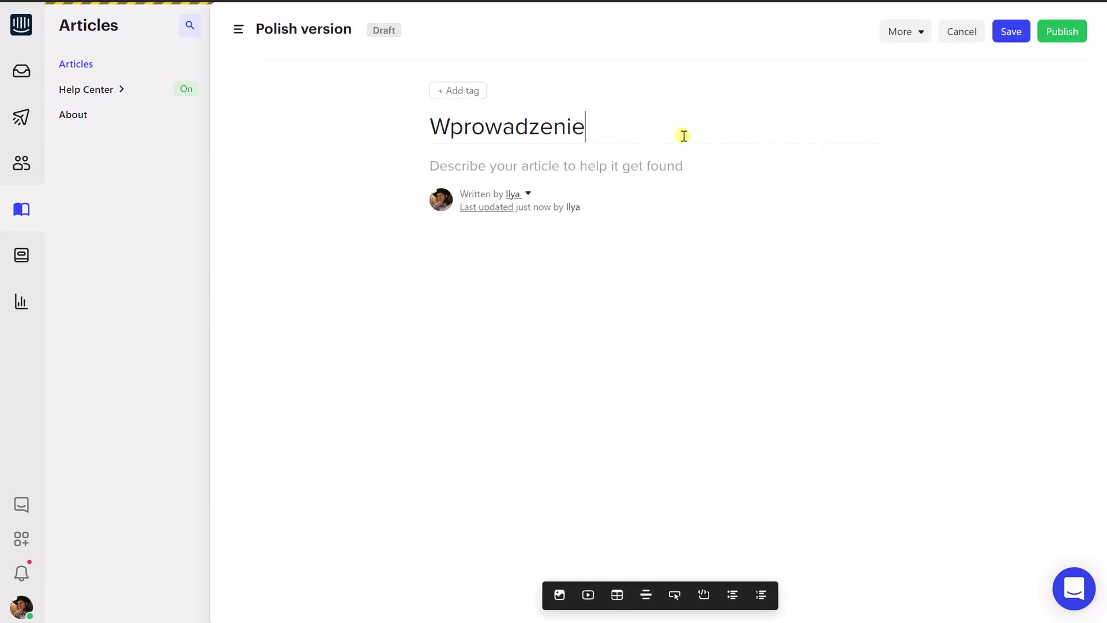
pyautogui.click(1011, 36)
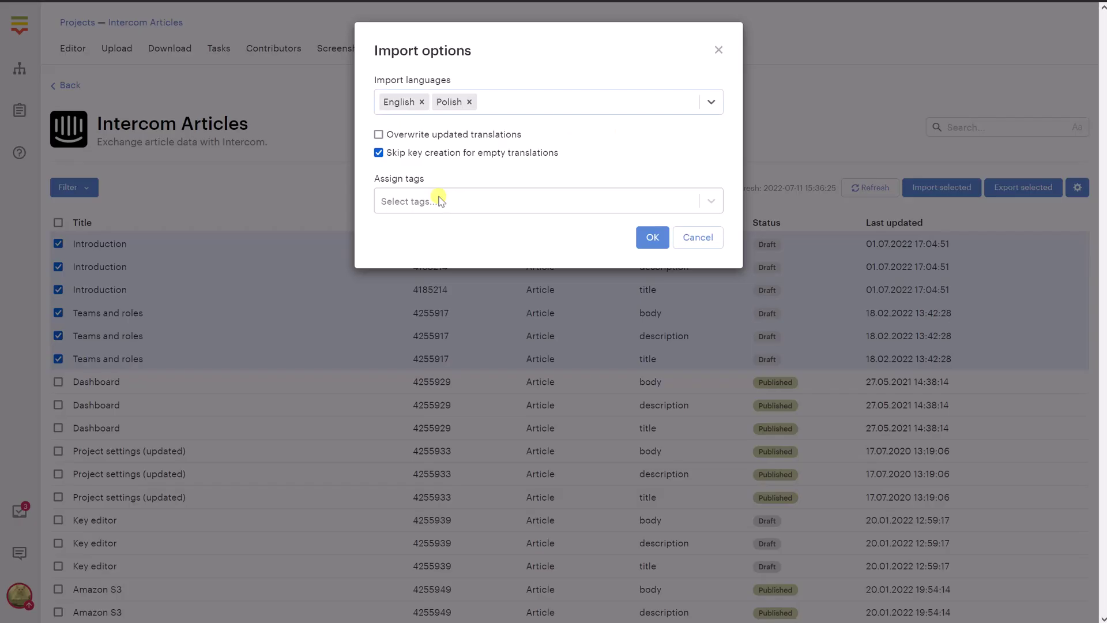
# Add Catalan to the import languages and tag imported keys with Content type name.
pyautogui.click(511, 102)
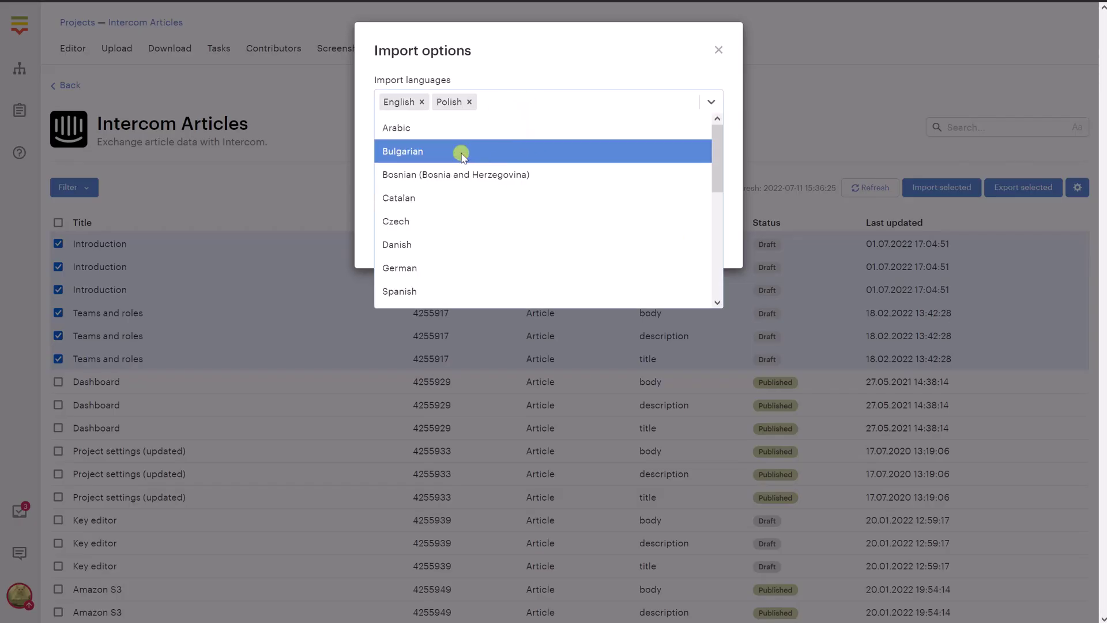
pyautogui.click(449, 199)
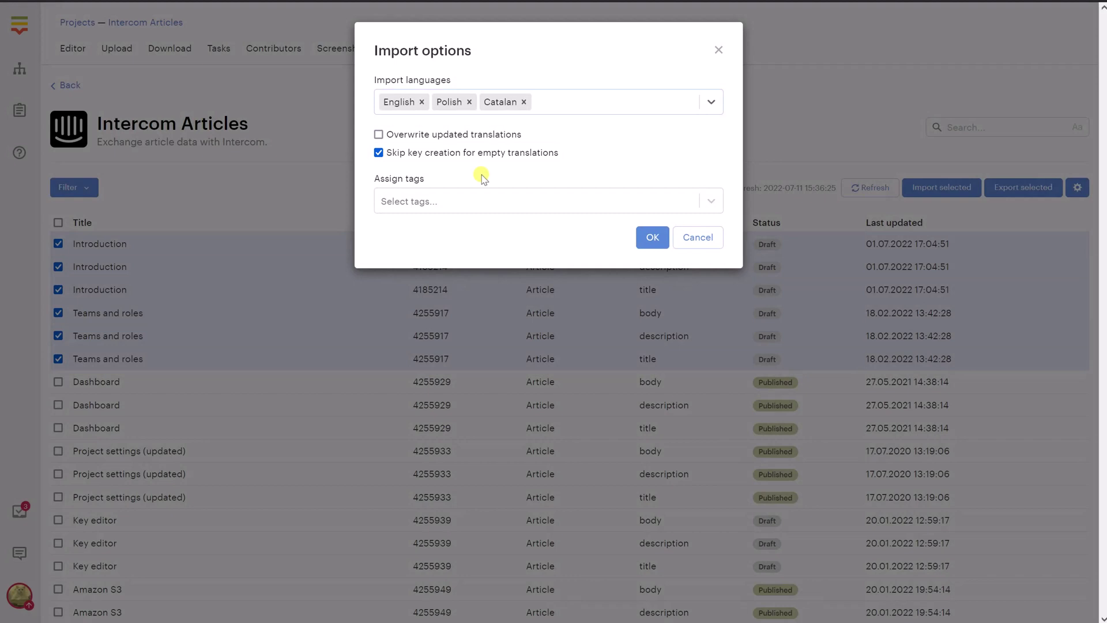
pyautogui.click(478, 209)
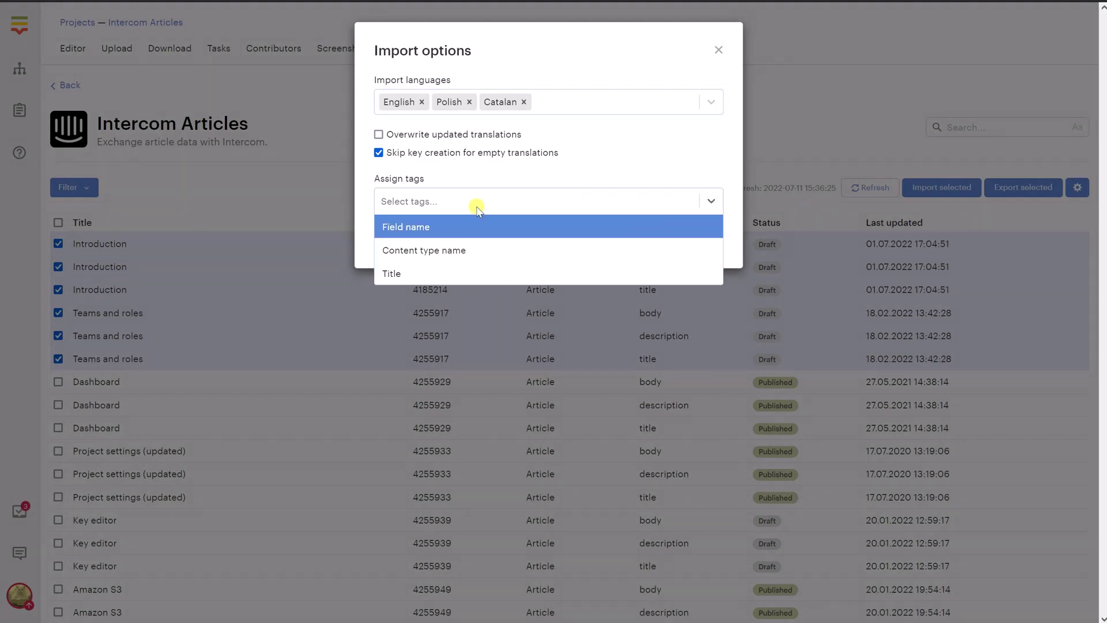
pyautogui.click(484, 249)
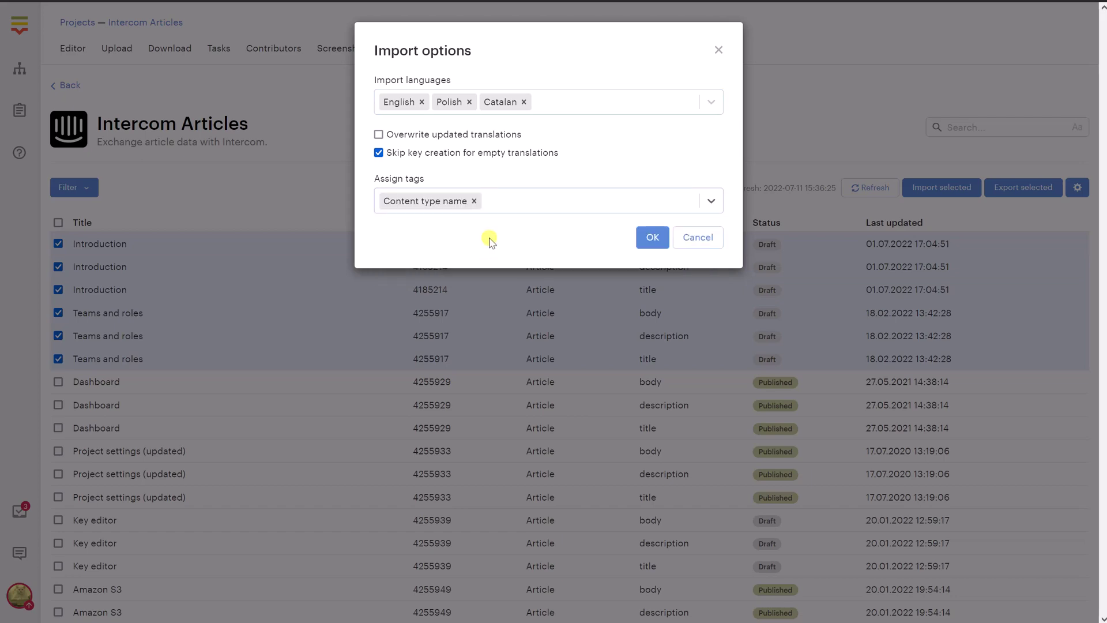
# Confirm the import, then check the project Activity log for inserted and updated keys.
pyautogui.click(648, 244)
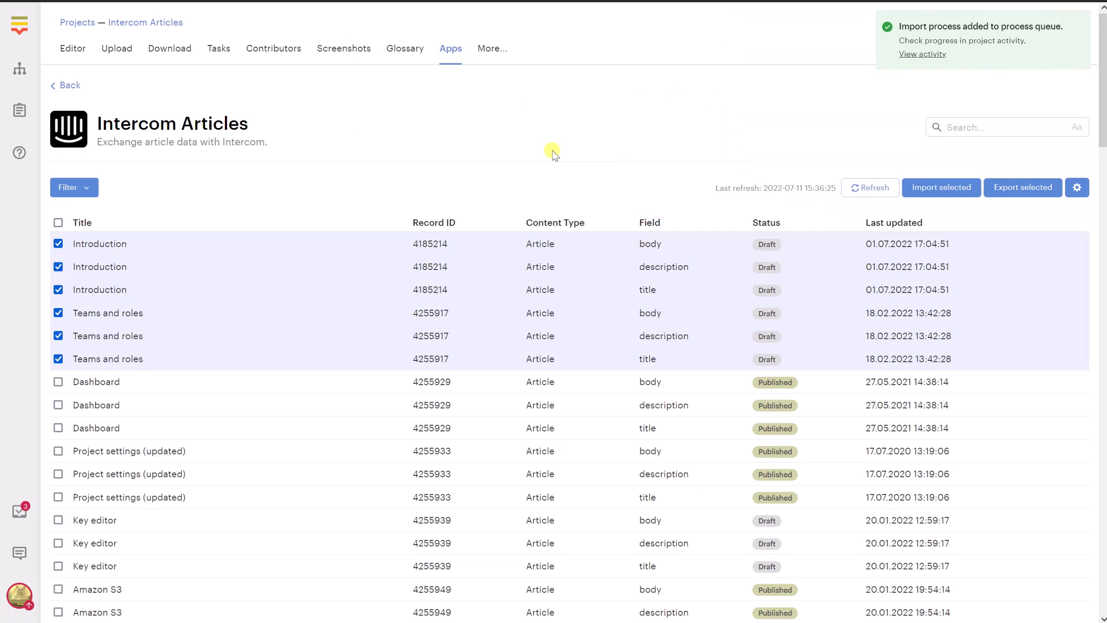
pyautogui.click(495, 51)
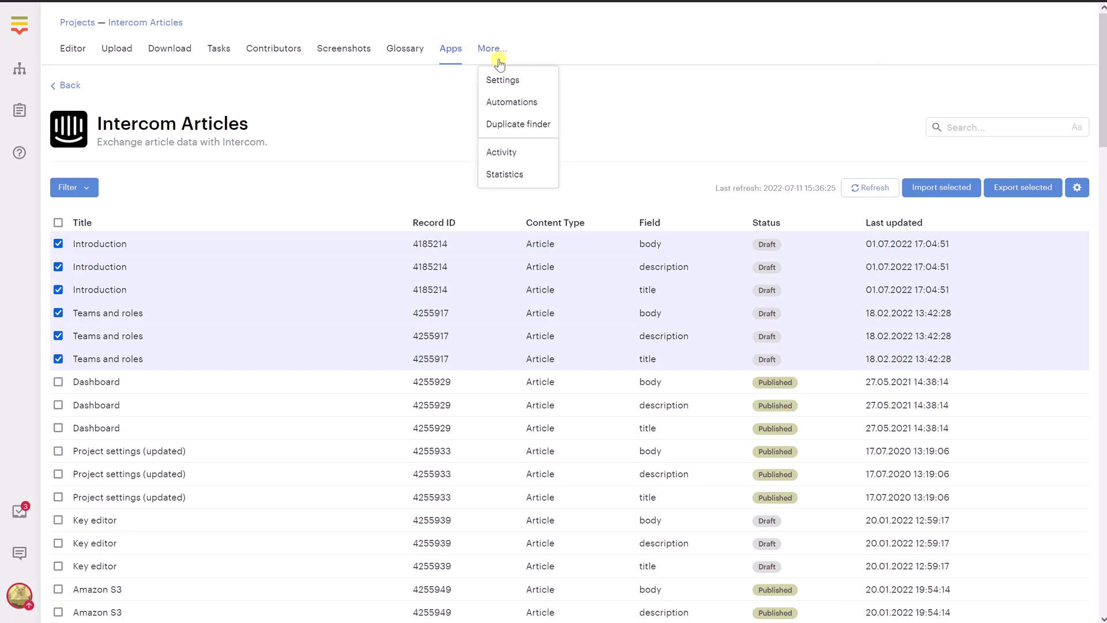
pyautogui.click(517, 153)
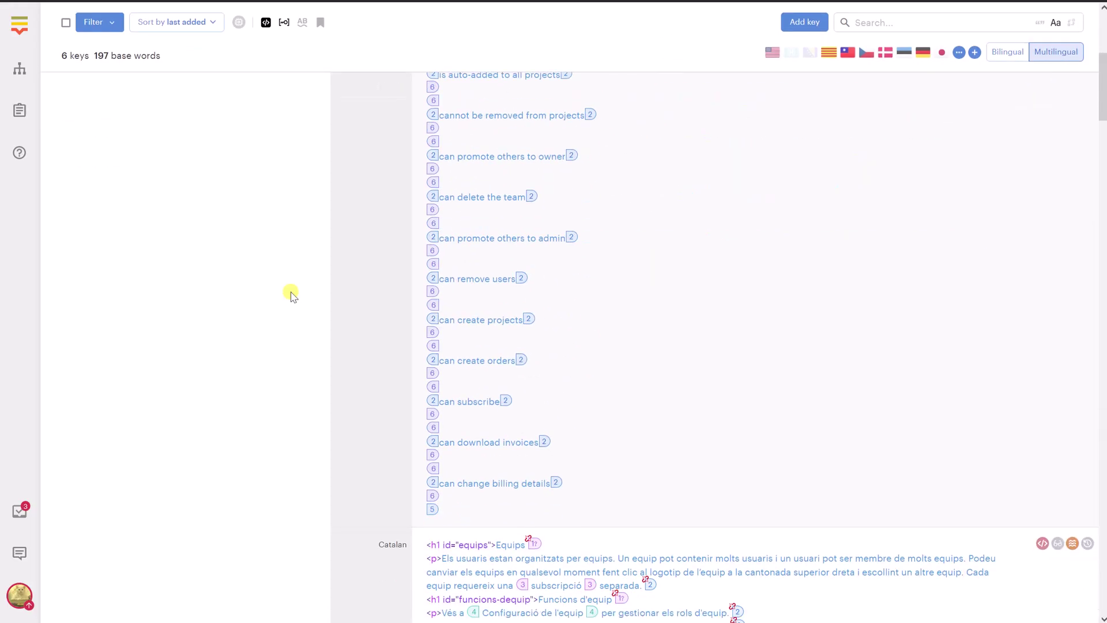
# Fill the empty Catalan description with the Google suggestion 'Coneix com s'organitzen els equips' and save.
pyautogui.scroll(-10, 291, 296)
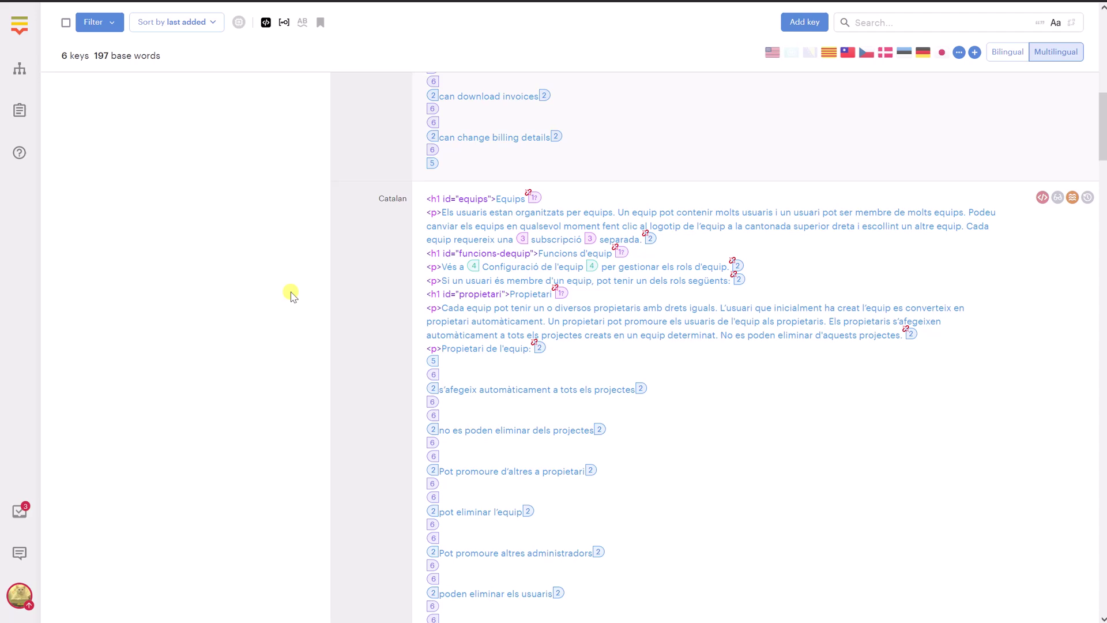
pyautogui.scroll(-15, 292, 296)
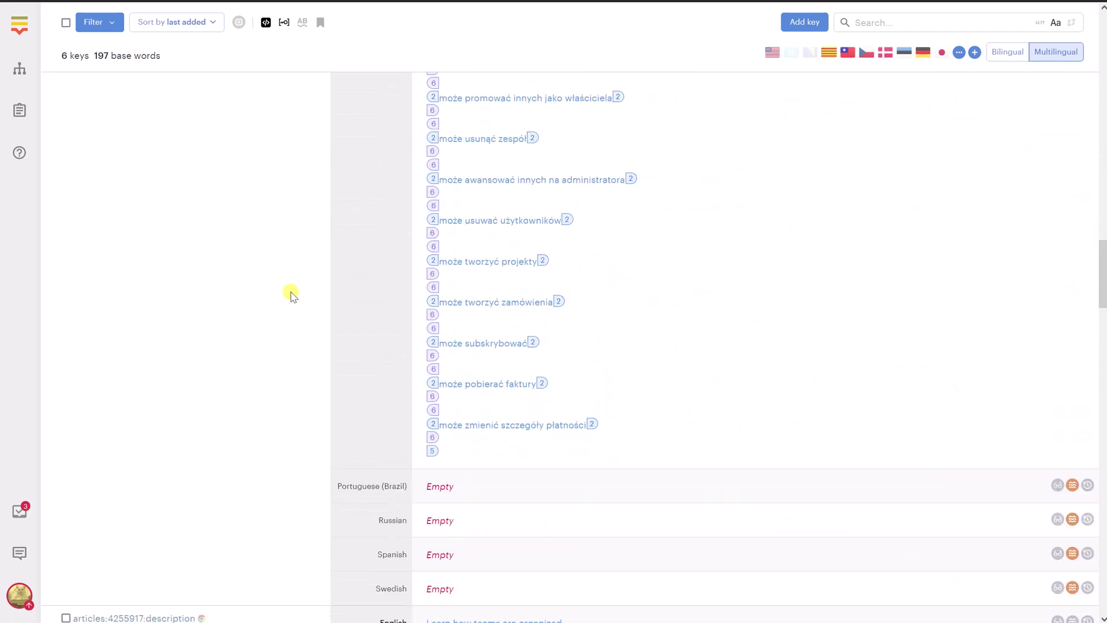
pyautogui.scroll(-2, 291, 296)
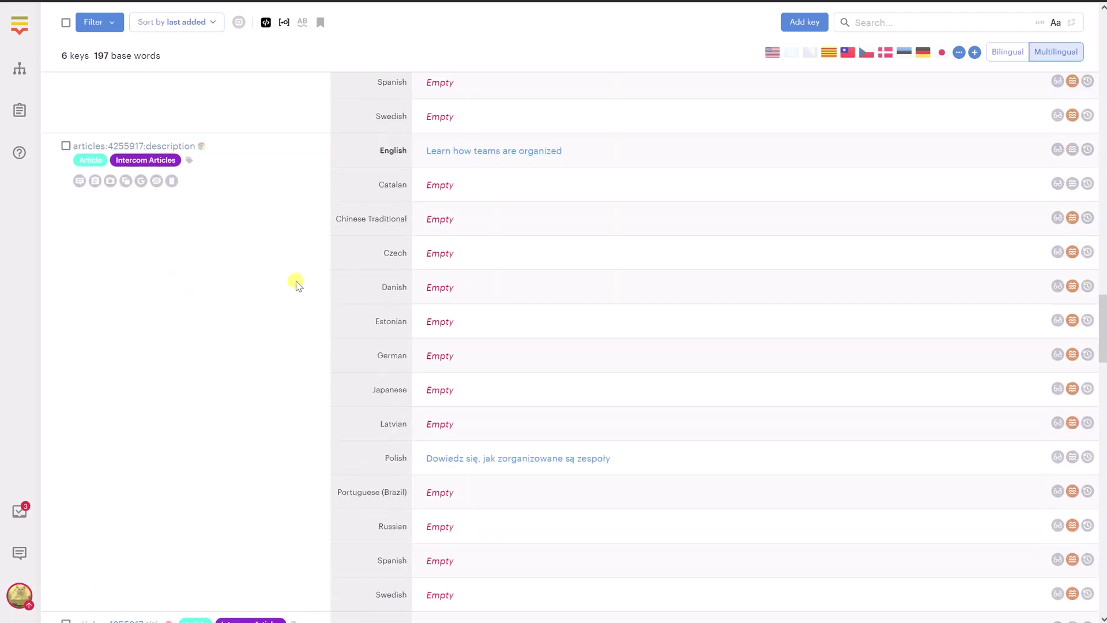
pyautogui.click(455, 184)
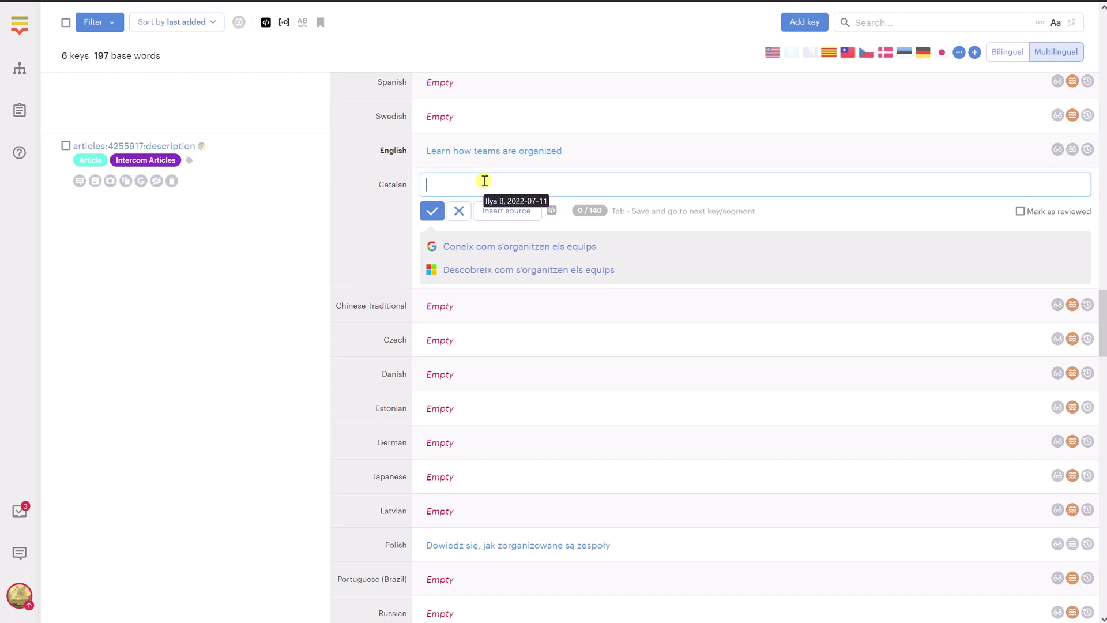
pyautogui.click(490, 247)
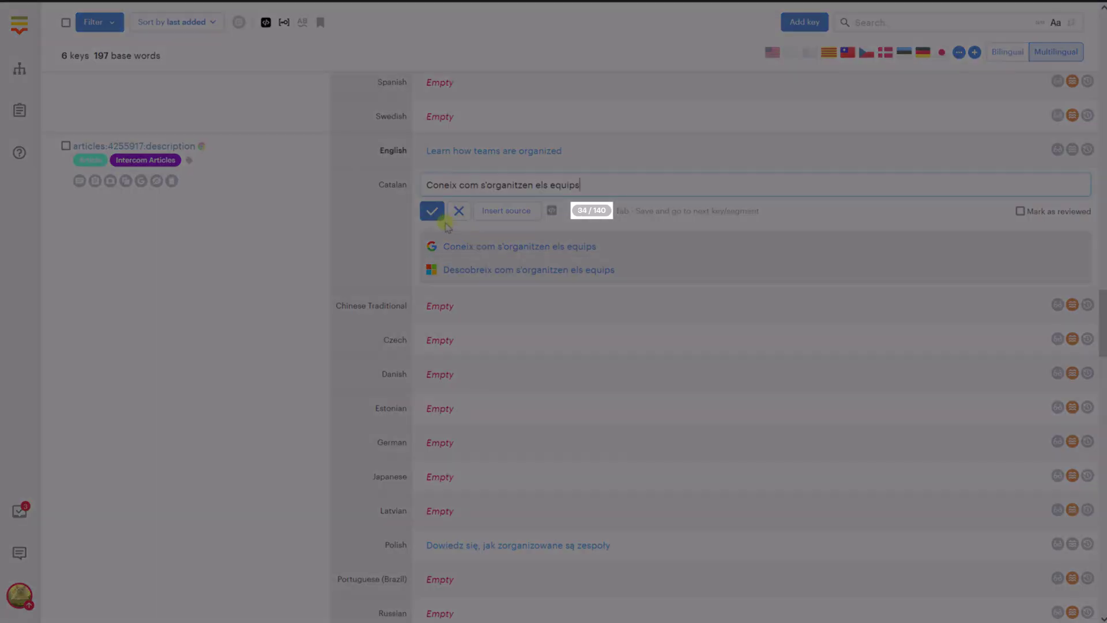
pyautogui.click(431, 213)
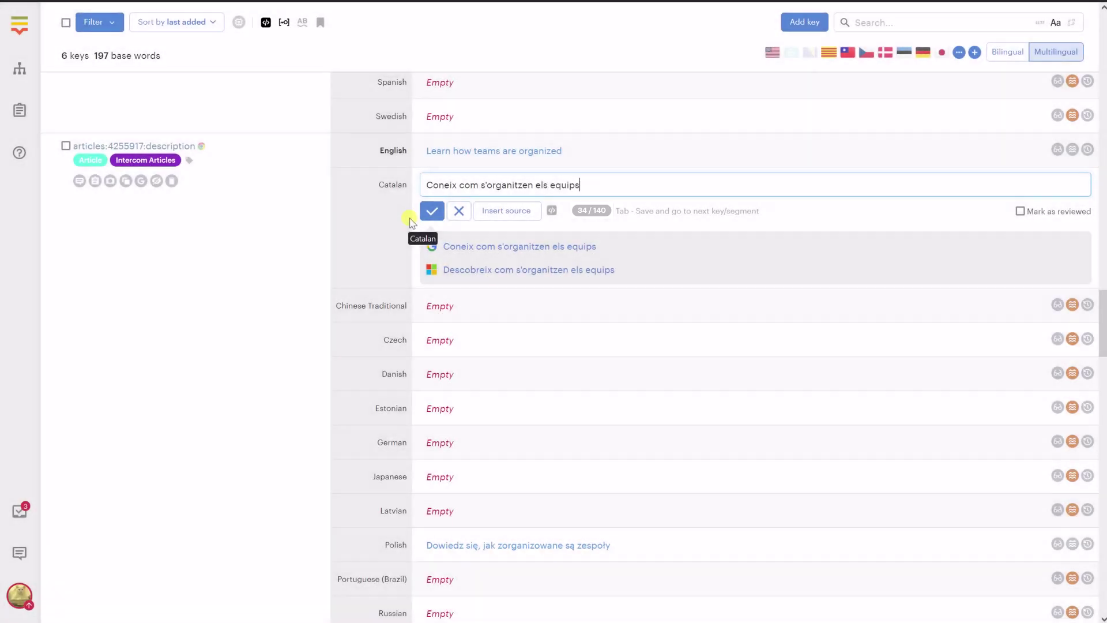
pyautogui.click(430, 211)
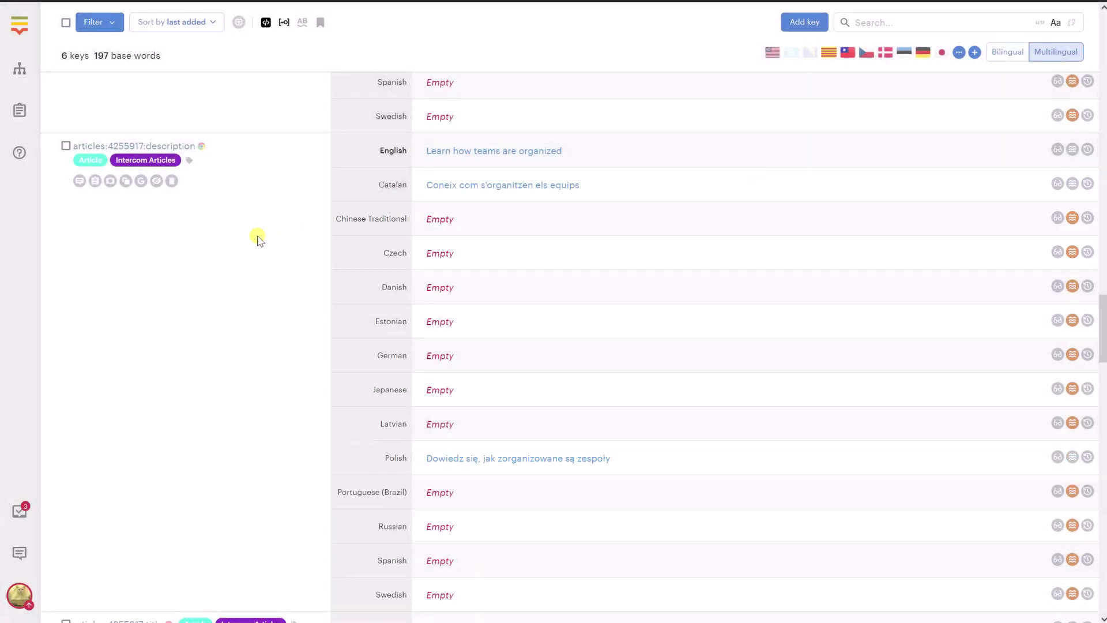
pyautogui.scroll(10, 258, 239)
# Open the Intercom Articles app from the project's Apps page.
pyautogui.click(454, 52)
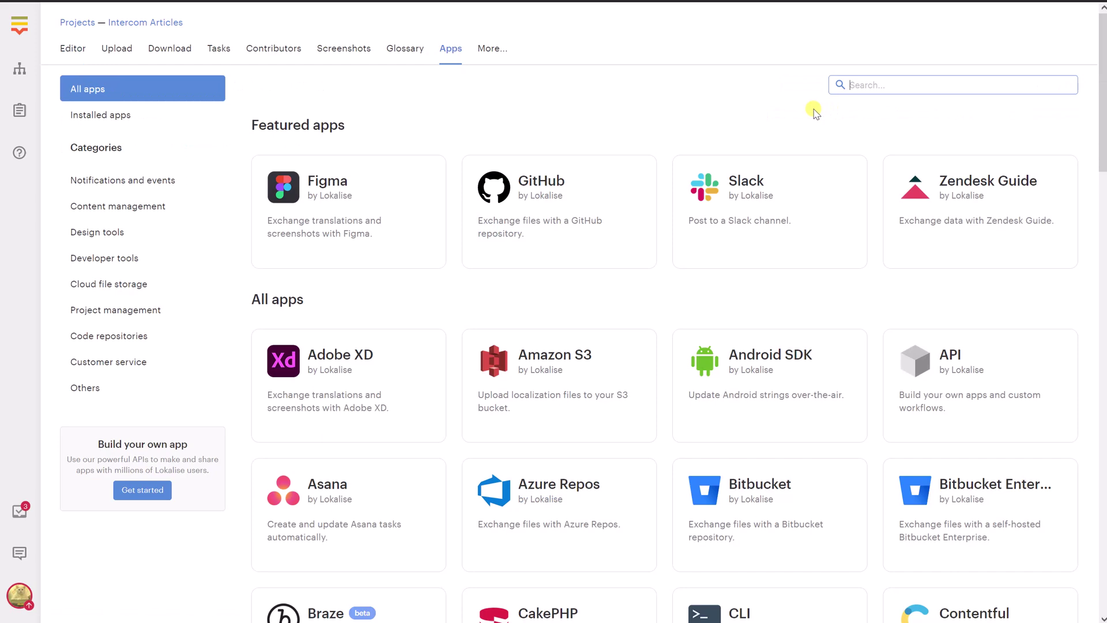
pyautogui.write('inter')
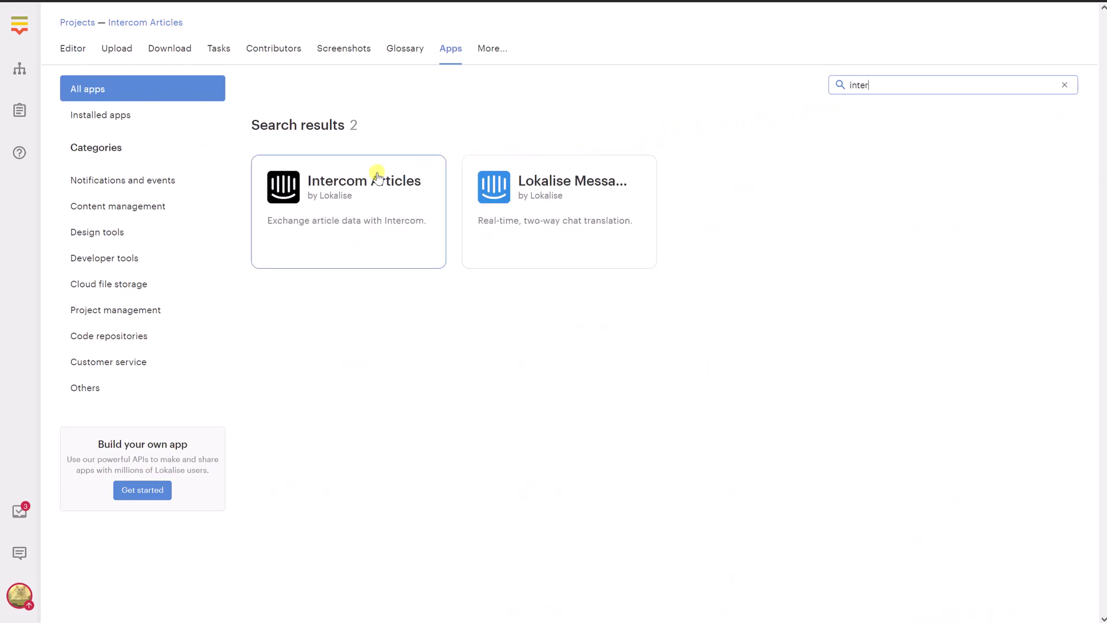
pyautogui.click(377, 175)
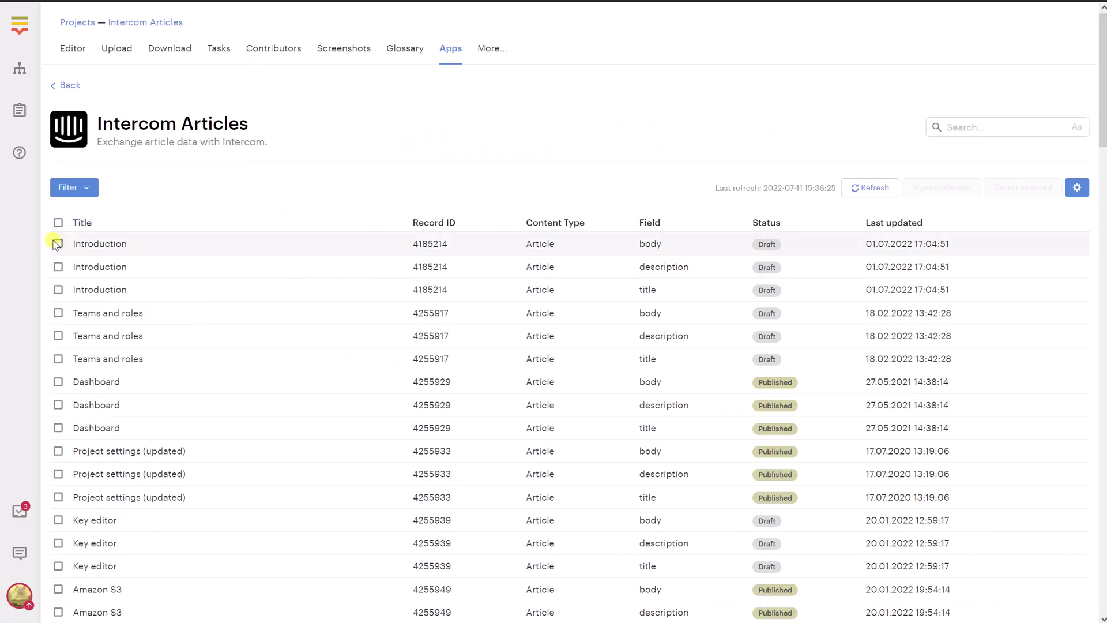
# Export the six Introduction and Teams and roles rows back to Intercom.
pyautogui.click(58, 244)
pyautogui.click(58, 266)
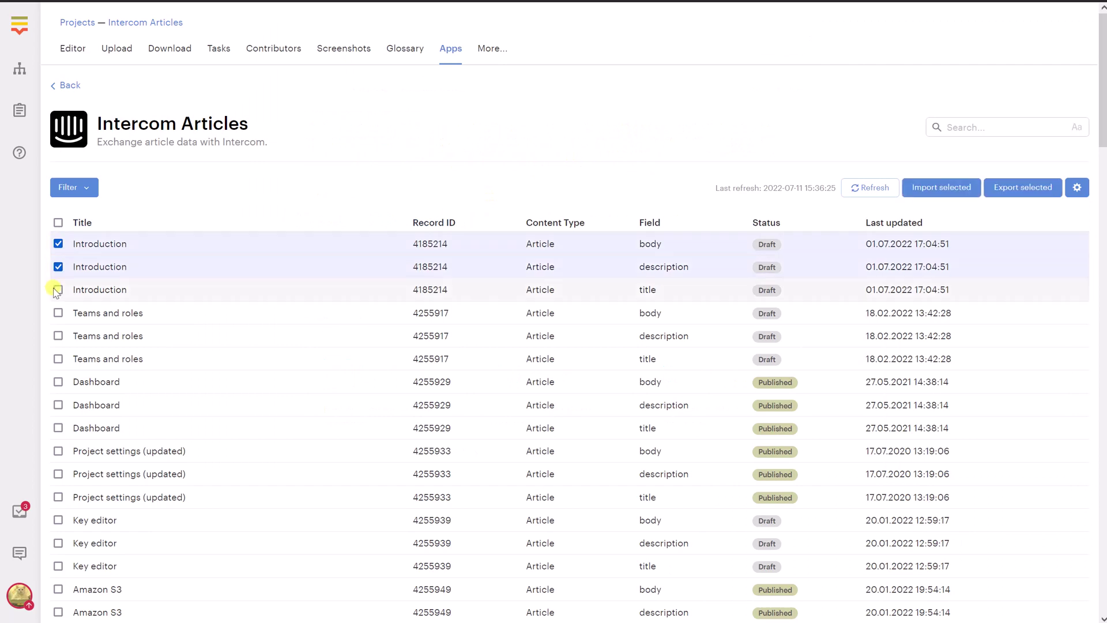
pyautogui.click(59, 289)
pyautogui.click(58, 313)
pyautogui.click(58, 336)
pyautogui.click(58, 359)
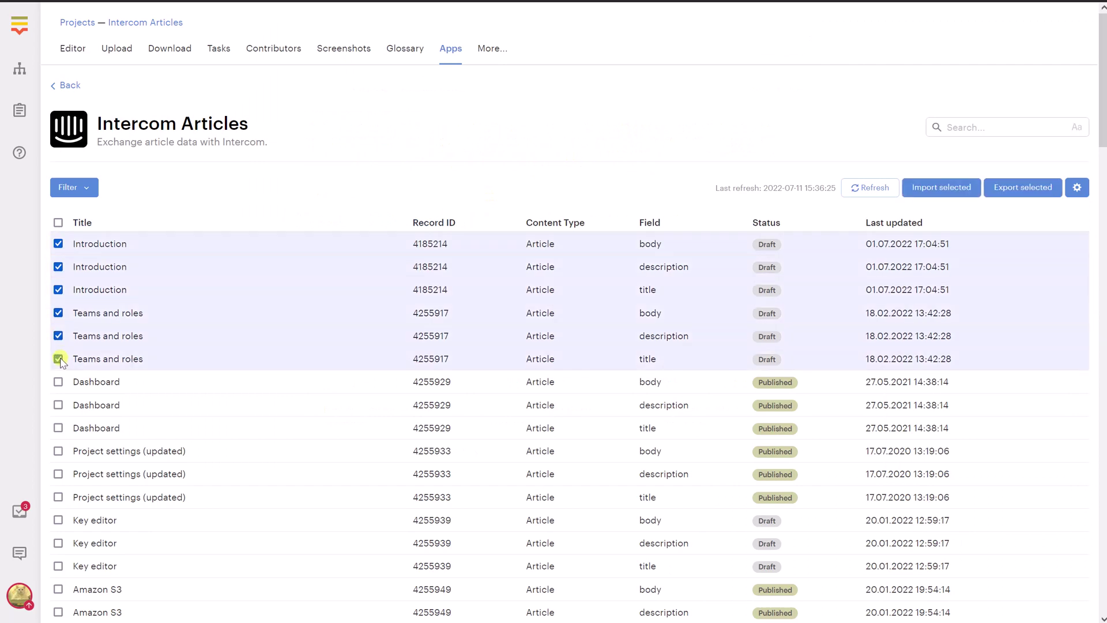
pyautogui.click(1036, 201)
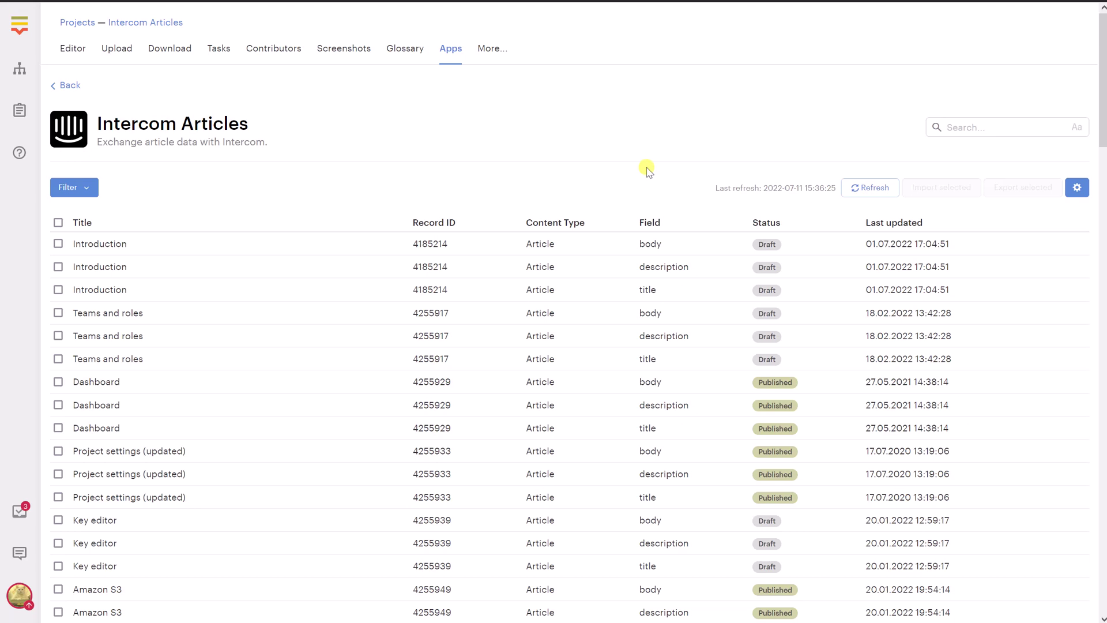
# Enable scheduled import that overwrites updated translations and tags keys with Field name.
pyautogui.click(1077, 189)
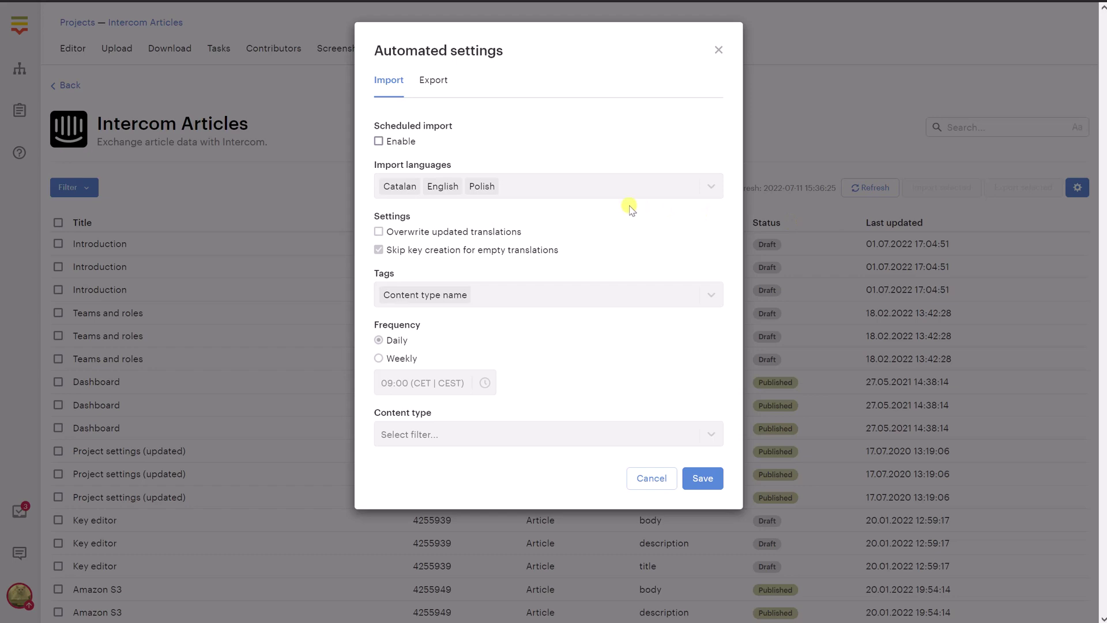
pyautogui.click(405, 145)
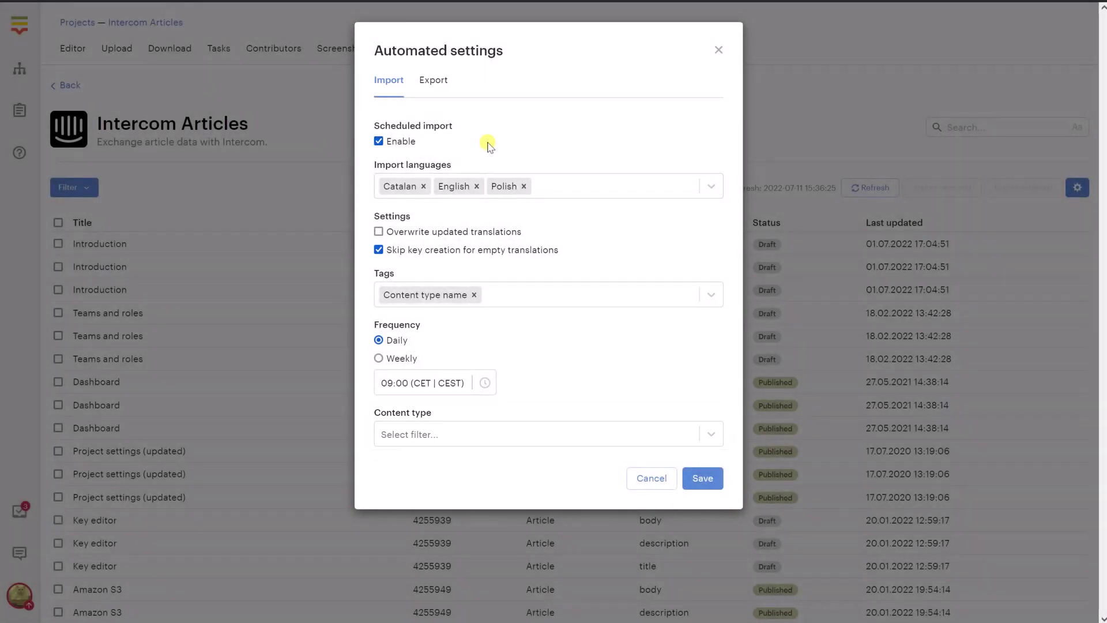
pyautogui.click(488, 231)
pyautogui.click(508, 290)
pyautogui.click(482, 318)
# Schedule the import weekly on Tuesday at 03:00, then enable scheduled export.
pyautogui.click(404, 358)
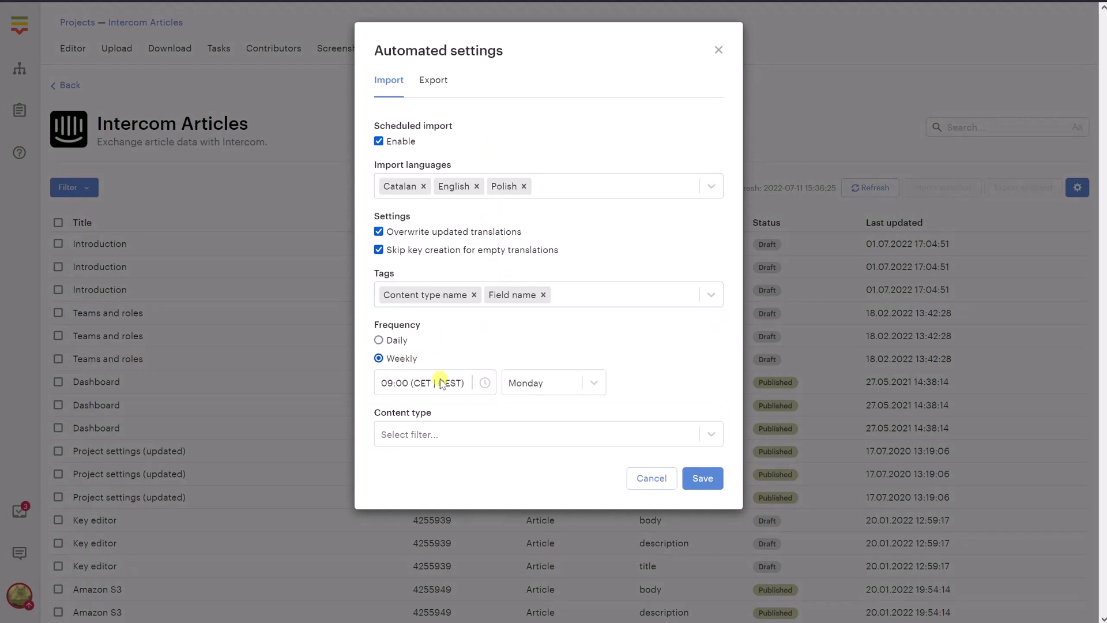
pyautogui.click(452, 383)
pyautogui.click(455, 432)
pyautogui.click(526, 383)
pyautogui.click(531, 432)
pyautogui.click(434, 81)
pyautogui.click(379, 141)
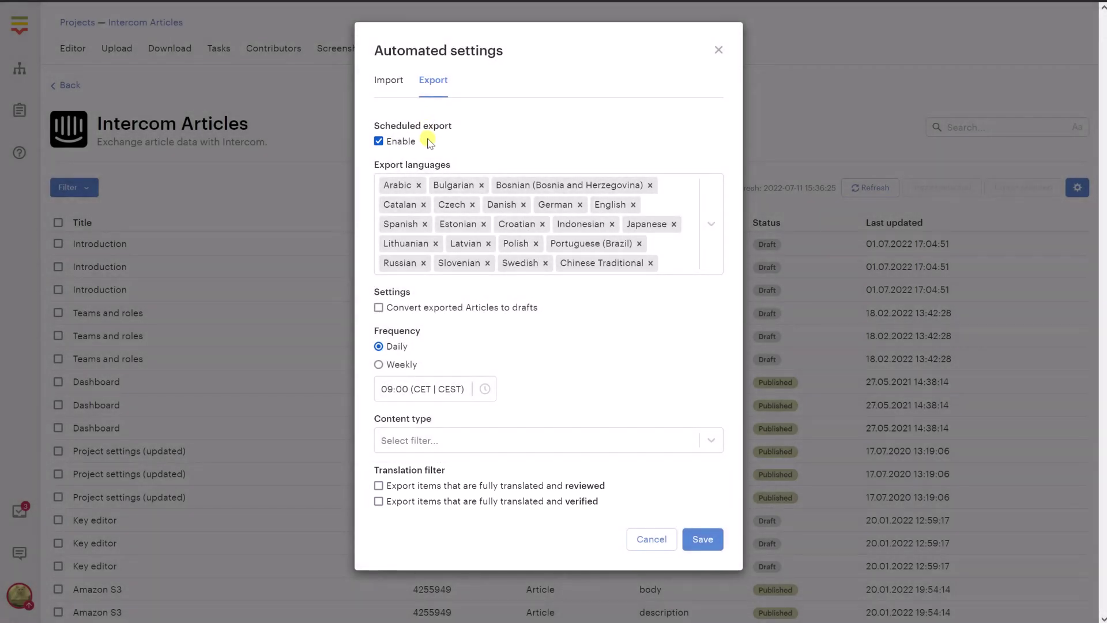
# Limit the scheduled export to items fully translated and reviewed, and fully translated and verified.
pyautogui.click(418, 489)
pyautogui.click(424, 503)
# Save the Automated settings dialog so Intercom Articles gets Scheduled import and Scheduled export labels.
pyautogui.click(704, 541)
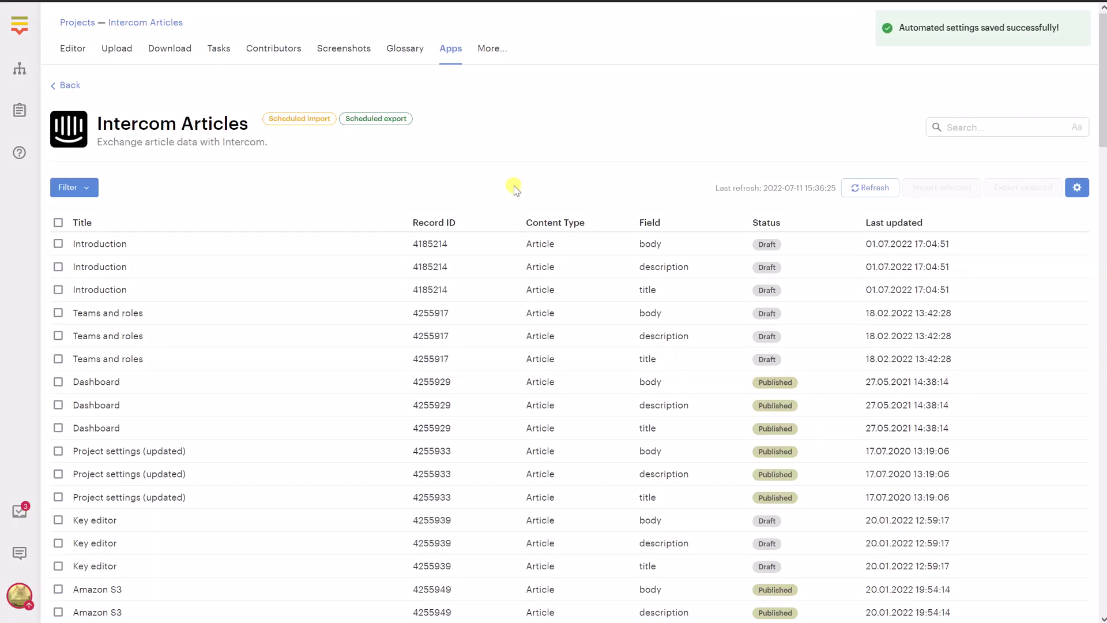